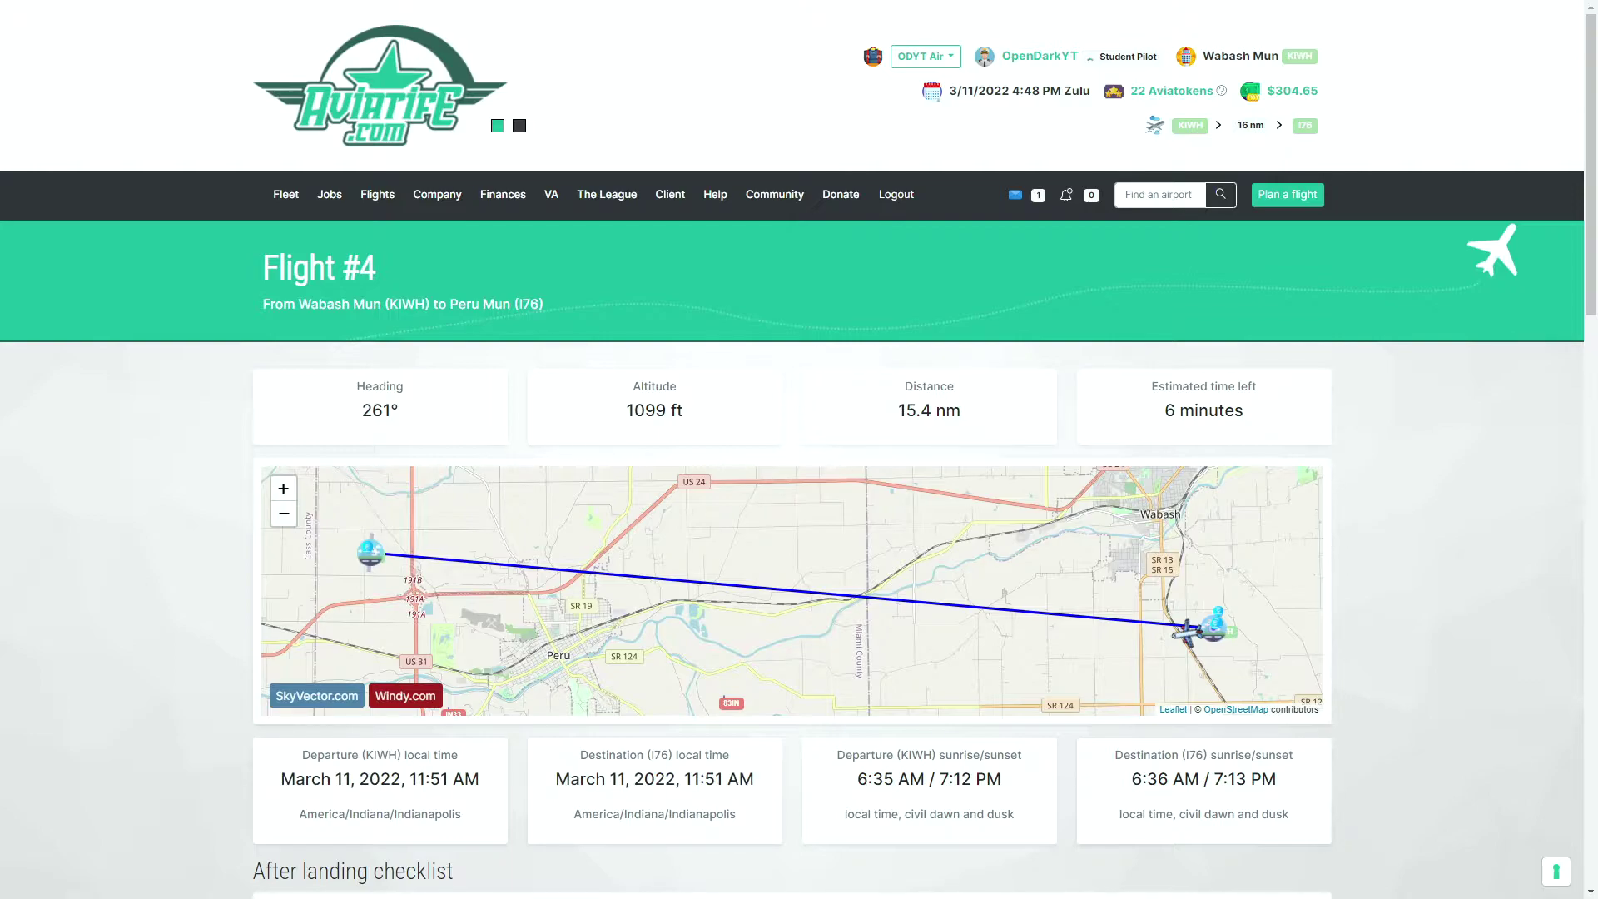
# - Review the Flight #4 page from the route map and after-landing checklist to the weather report, cargo, and altitude and airspeed chart
pyautogui.scroll(-5, 1391, 607)
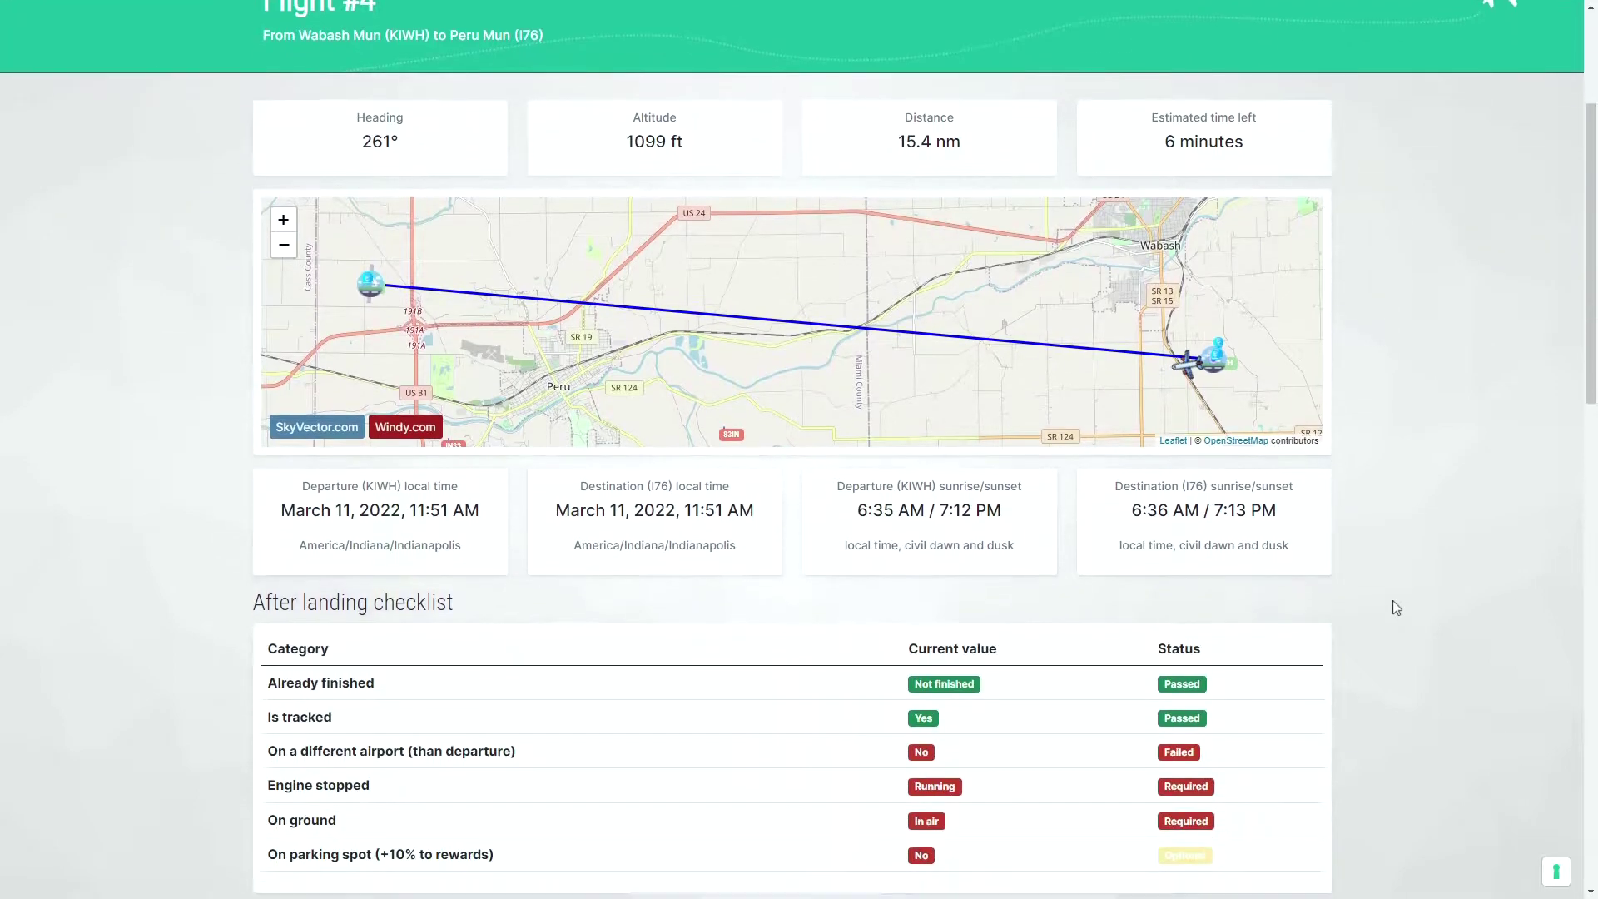
pyautogui.scroll(4, 1392, 607)
pyautogui.scroll(-15, 1395, 606)
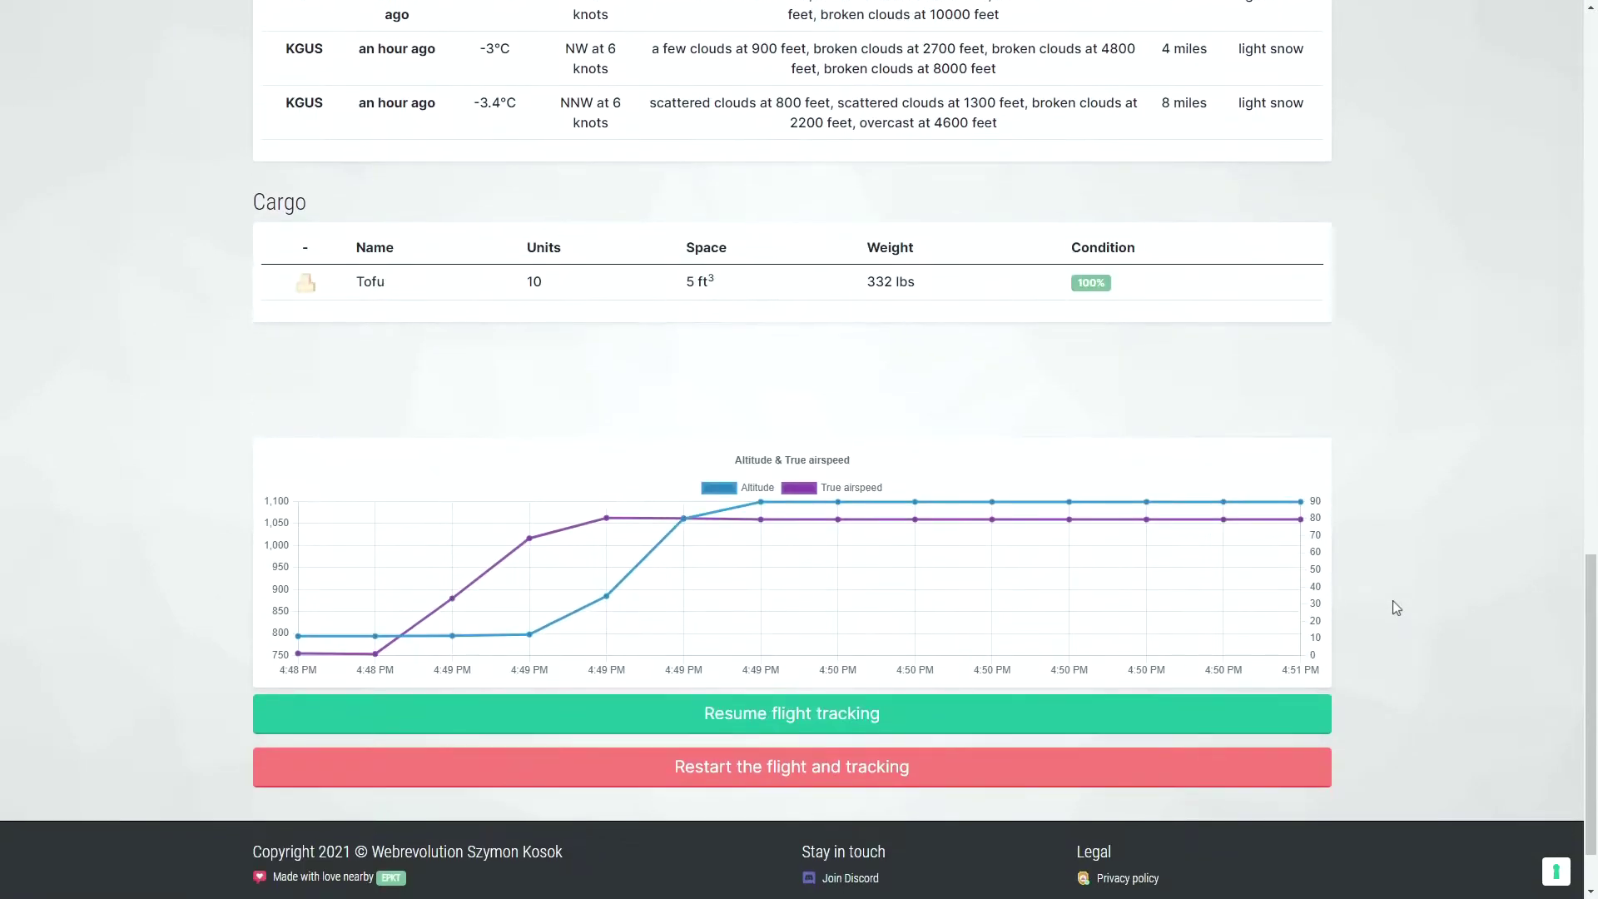
pyautogui.moveTo(1304, 563)
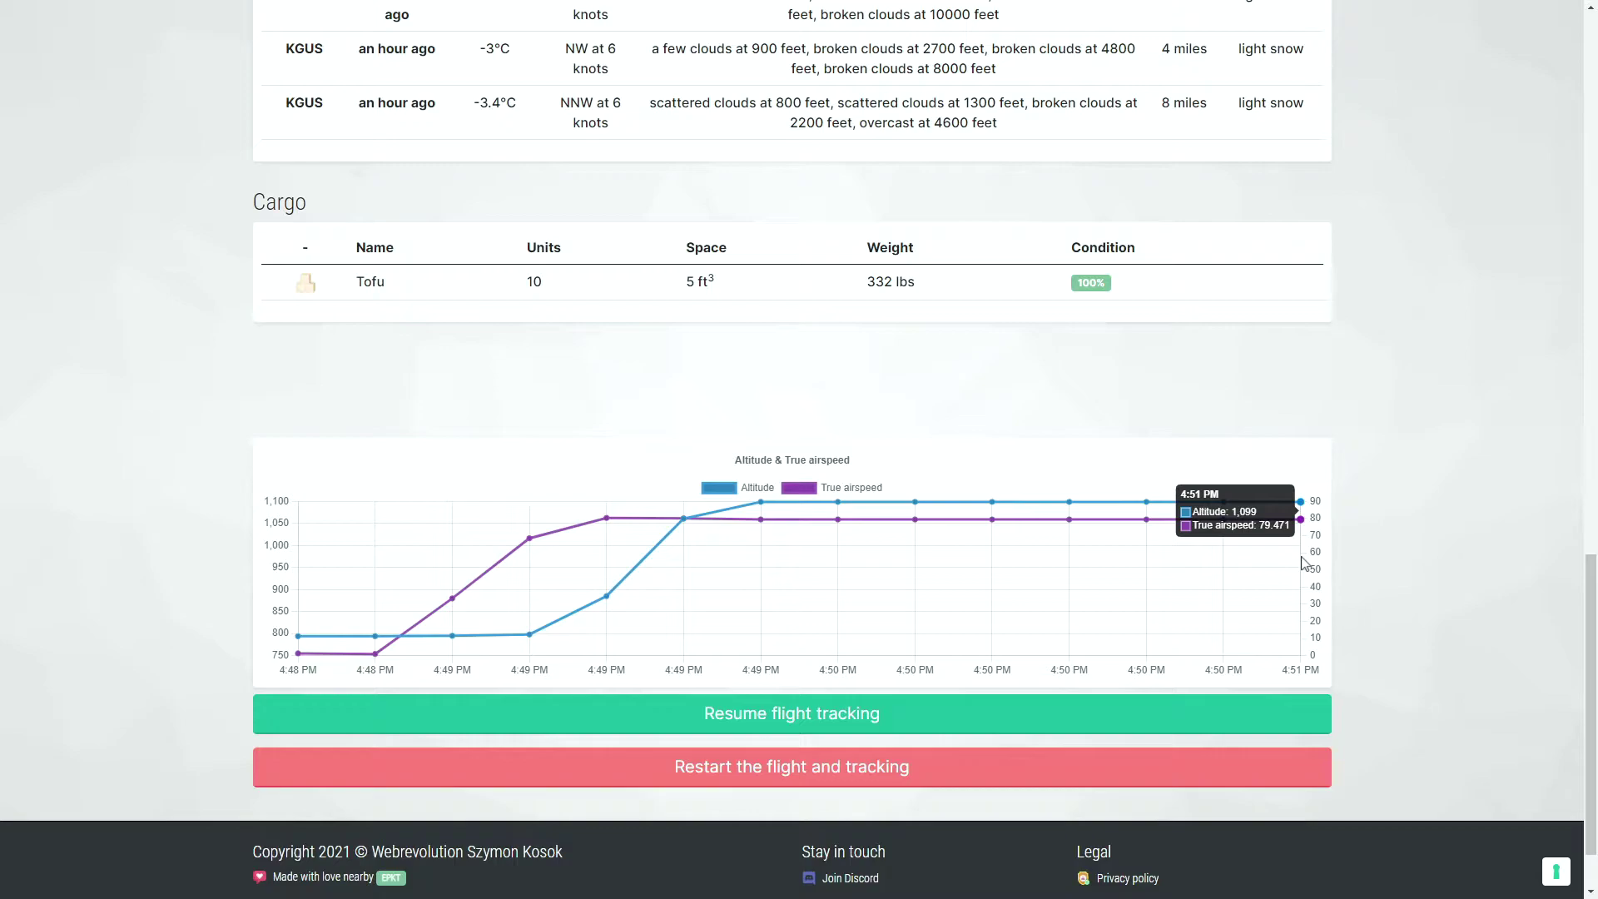
pyautogui.scroll(9, 1420, 583)
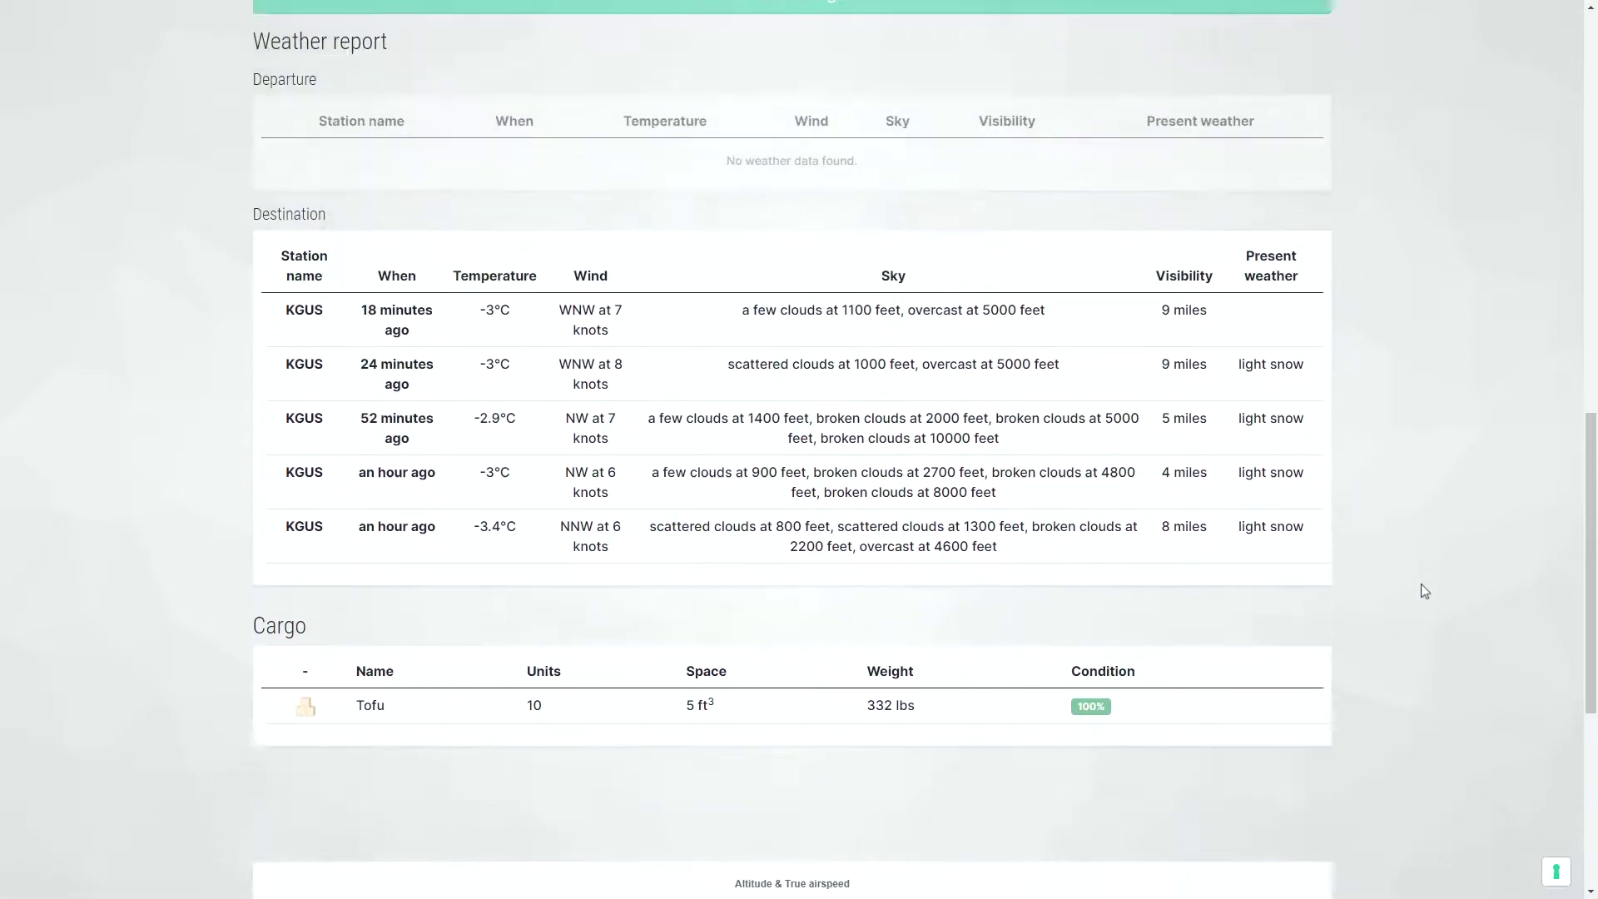
pyautogui.scroll(9, 1421, 582)
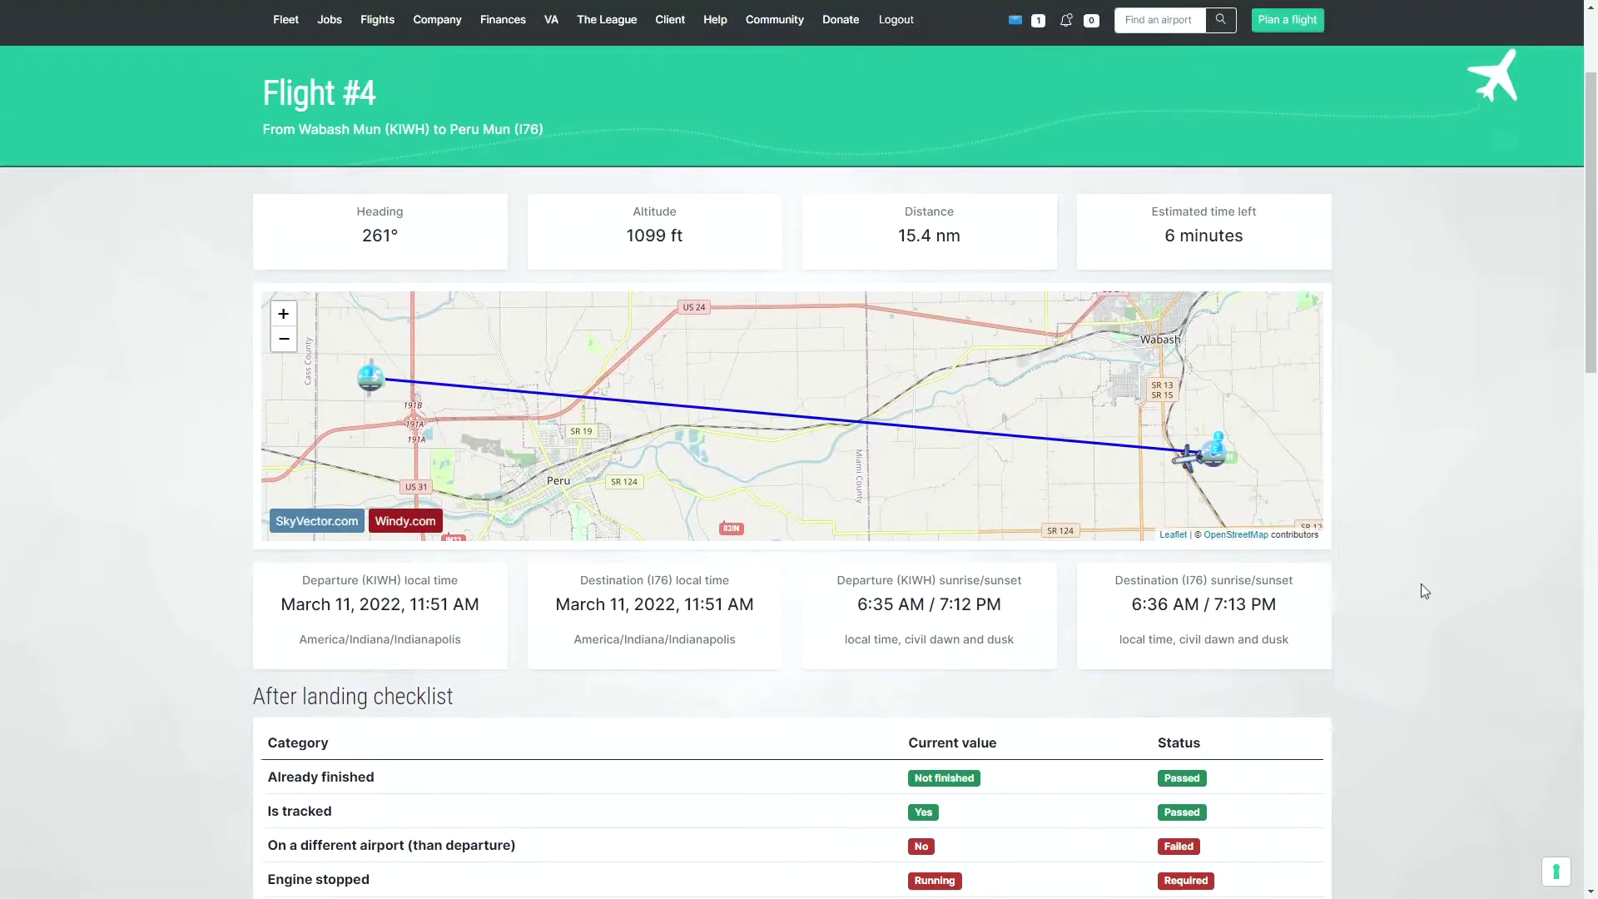
pyautogui.scroll(-2, 1423, 591)
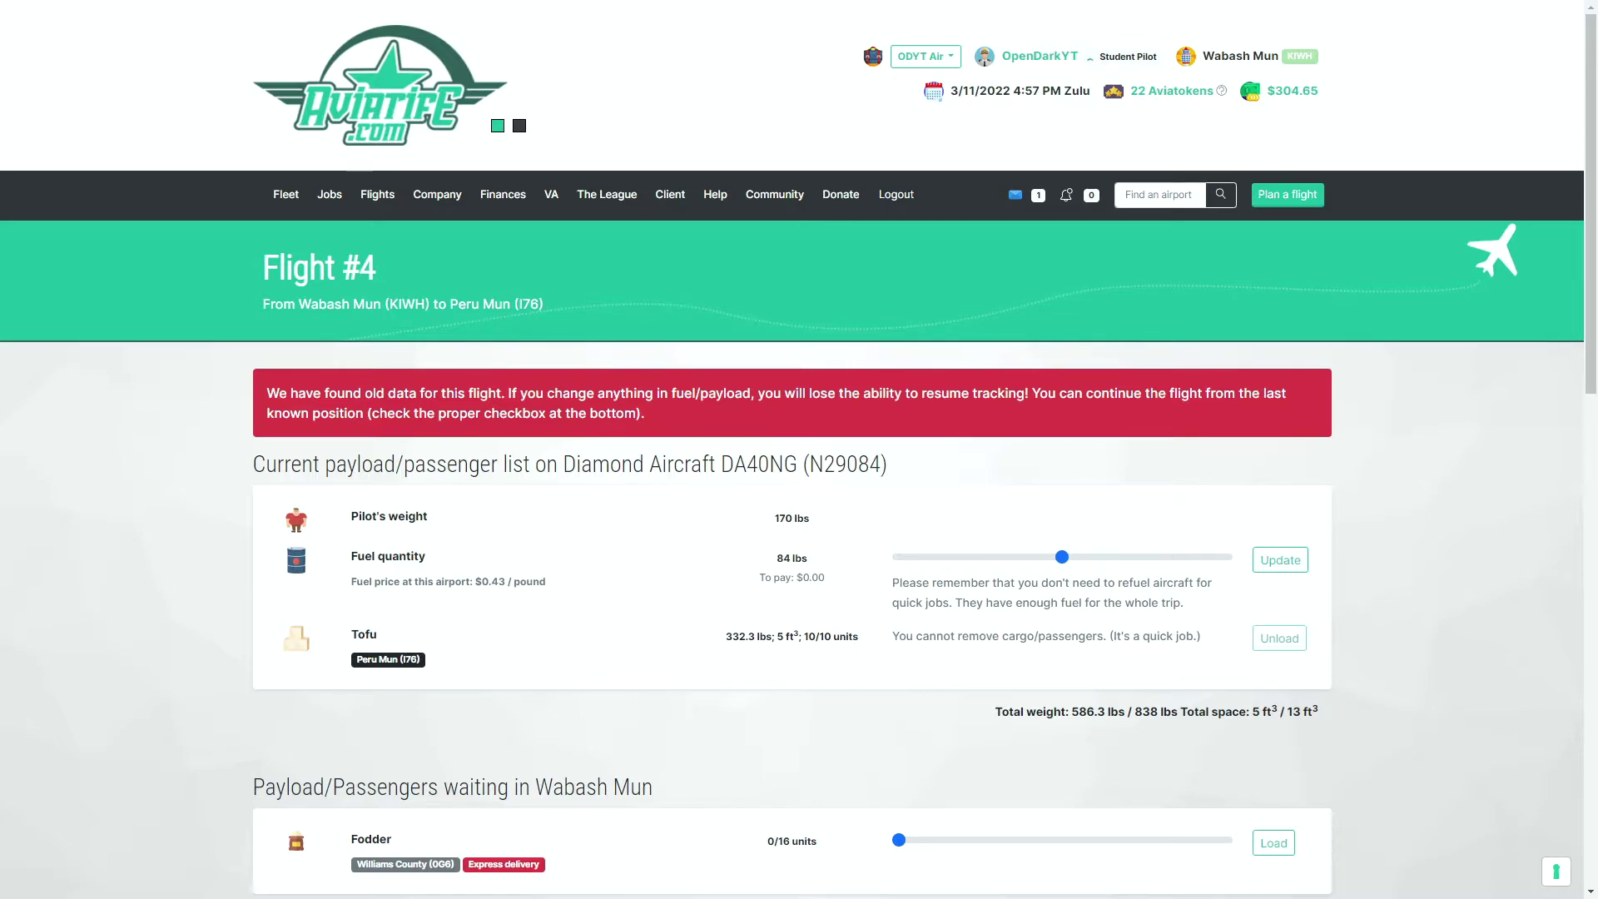
# - Enable resuming the last flight and adding an additional 1,000 ft to the aircraft altitude for Flight #4
pyautogui.scroll(-10, 207, 521)
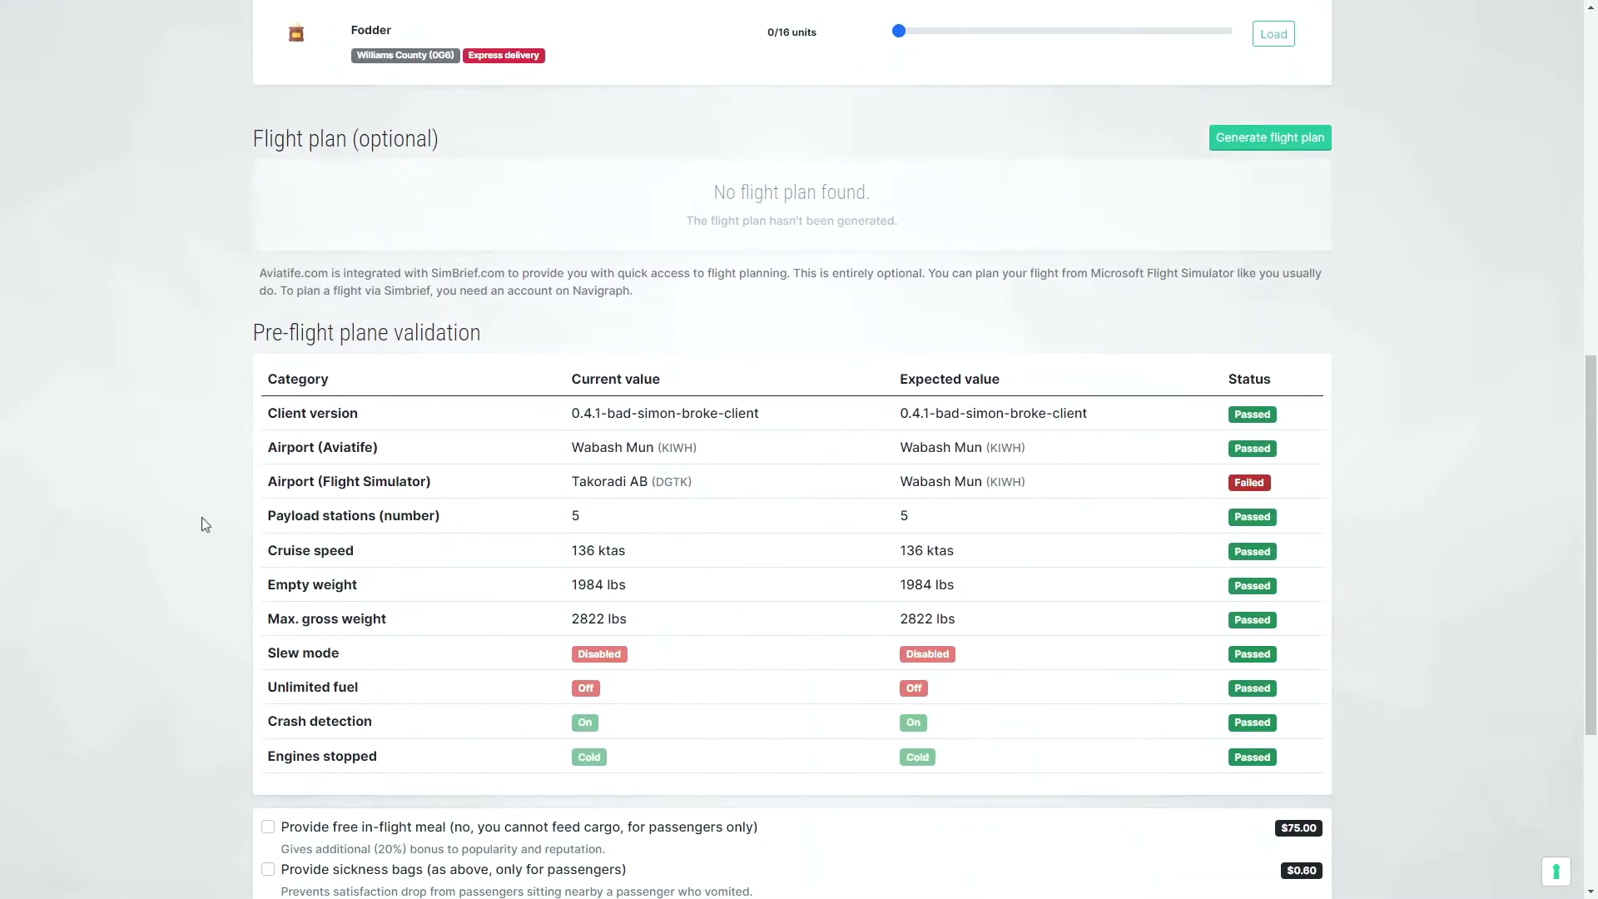
pyautogui.scroll(-5, 206, 524)
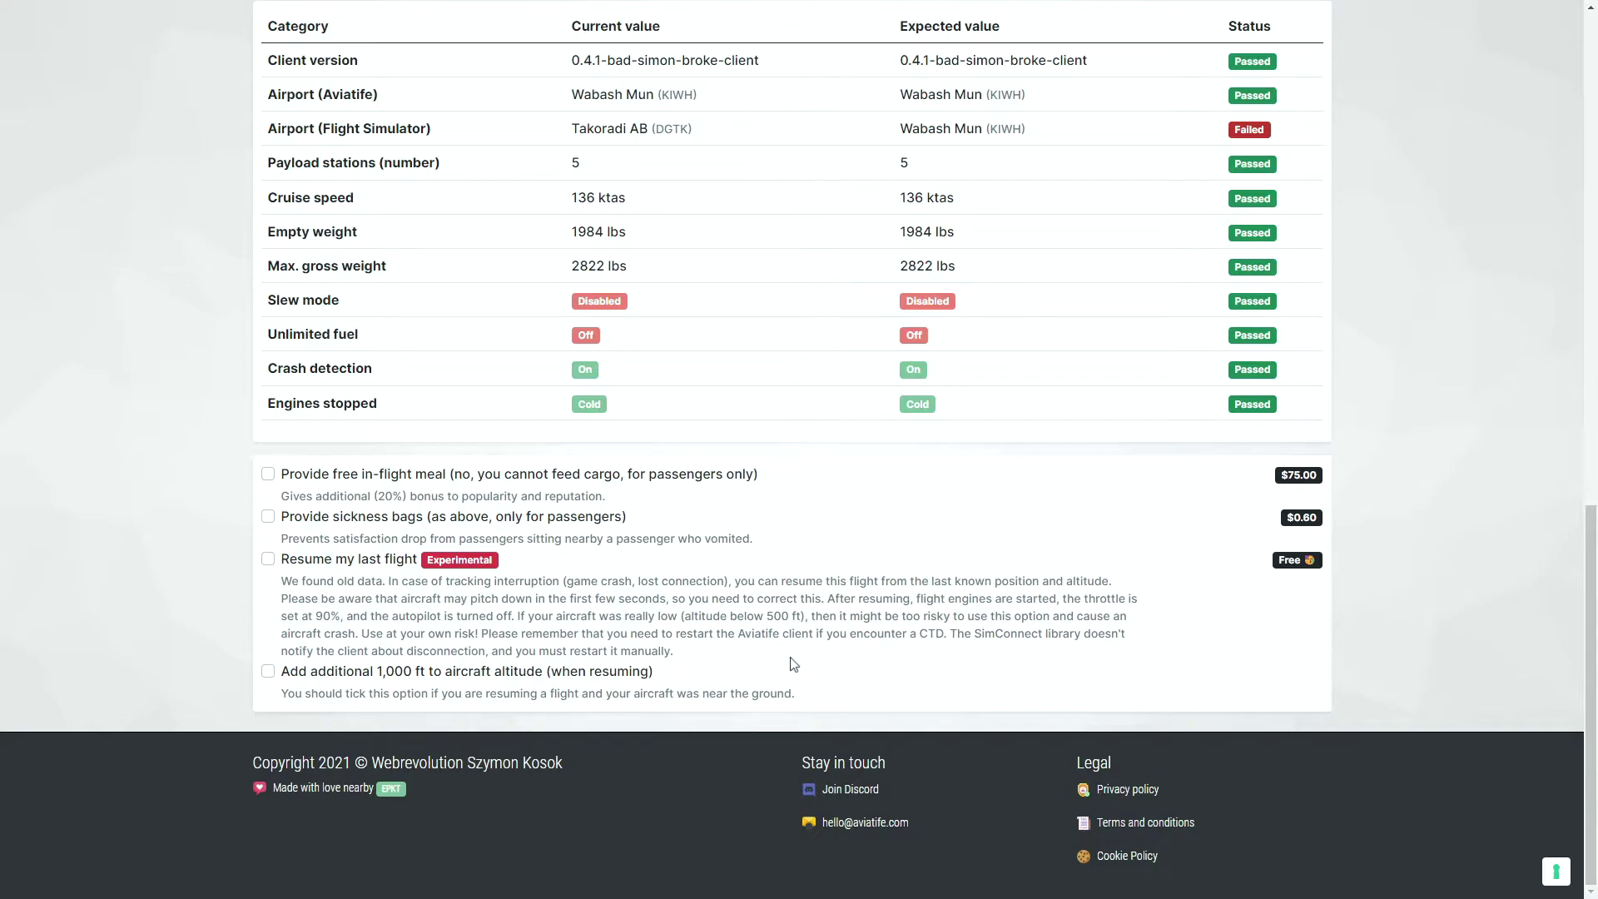
pyautogui.click(292, 561)
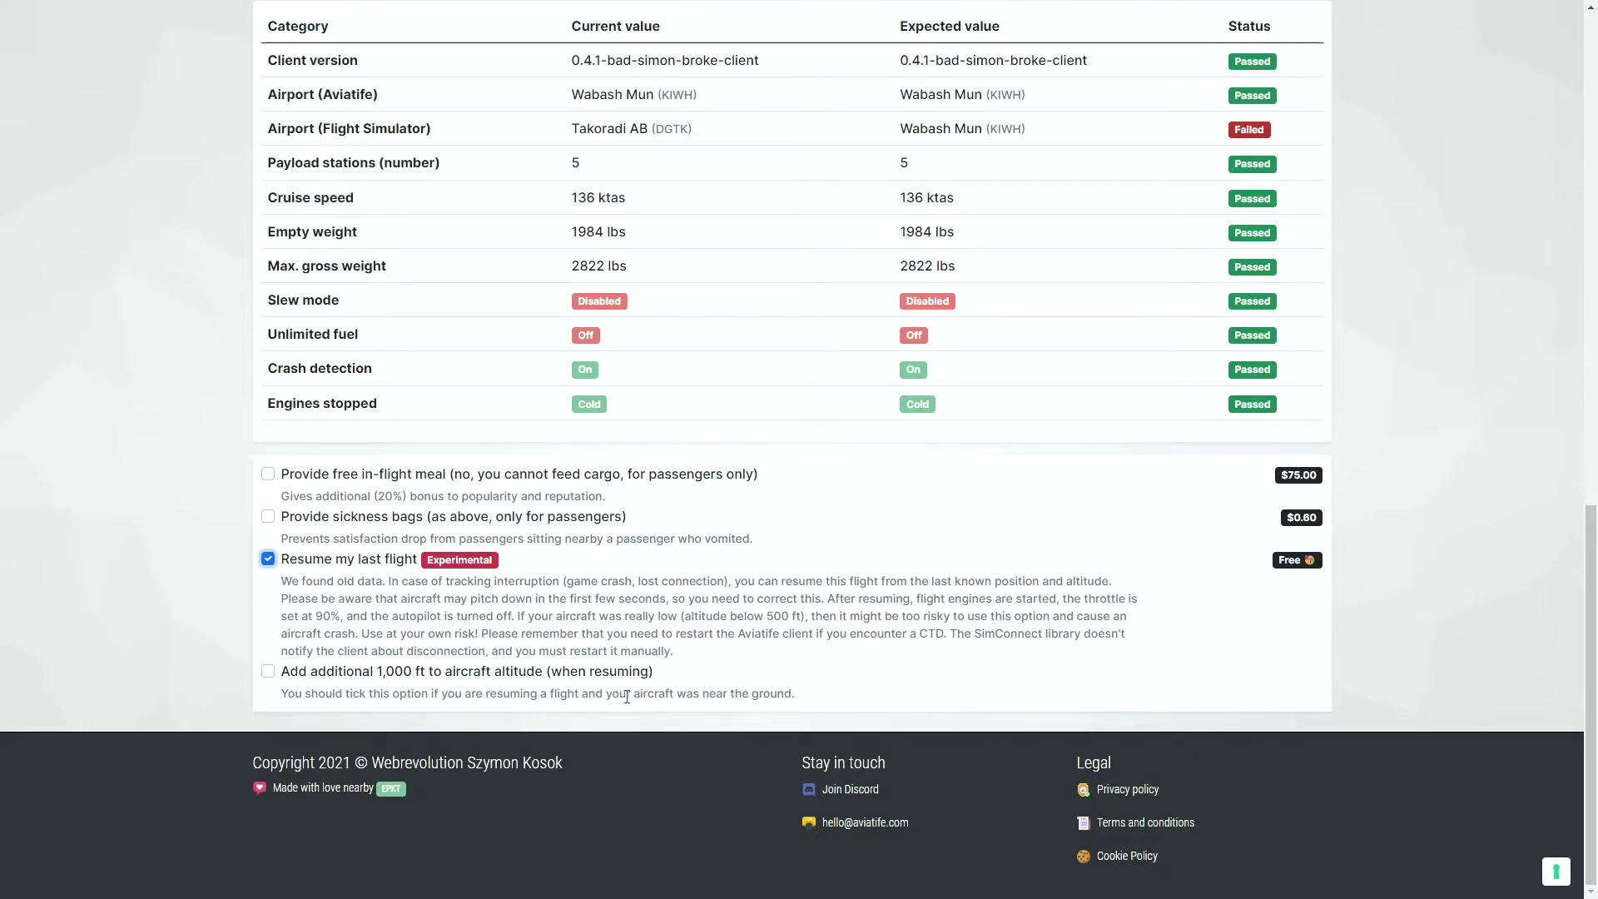
pyautogui.click(268, 672)
# - Check the pre-flight plane validation for Flight #4 and start tracking the flight
pyautogui.scroll(15, 1401, 587)
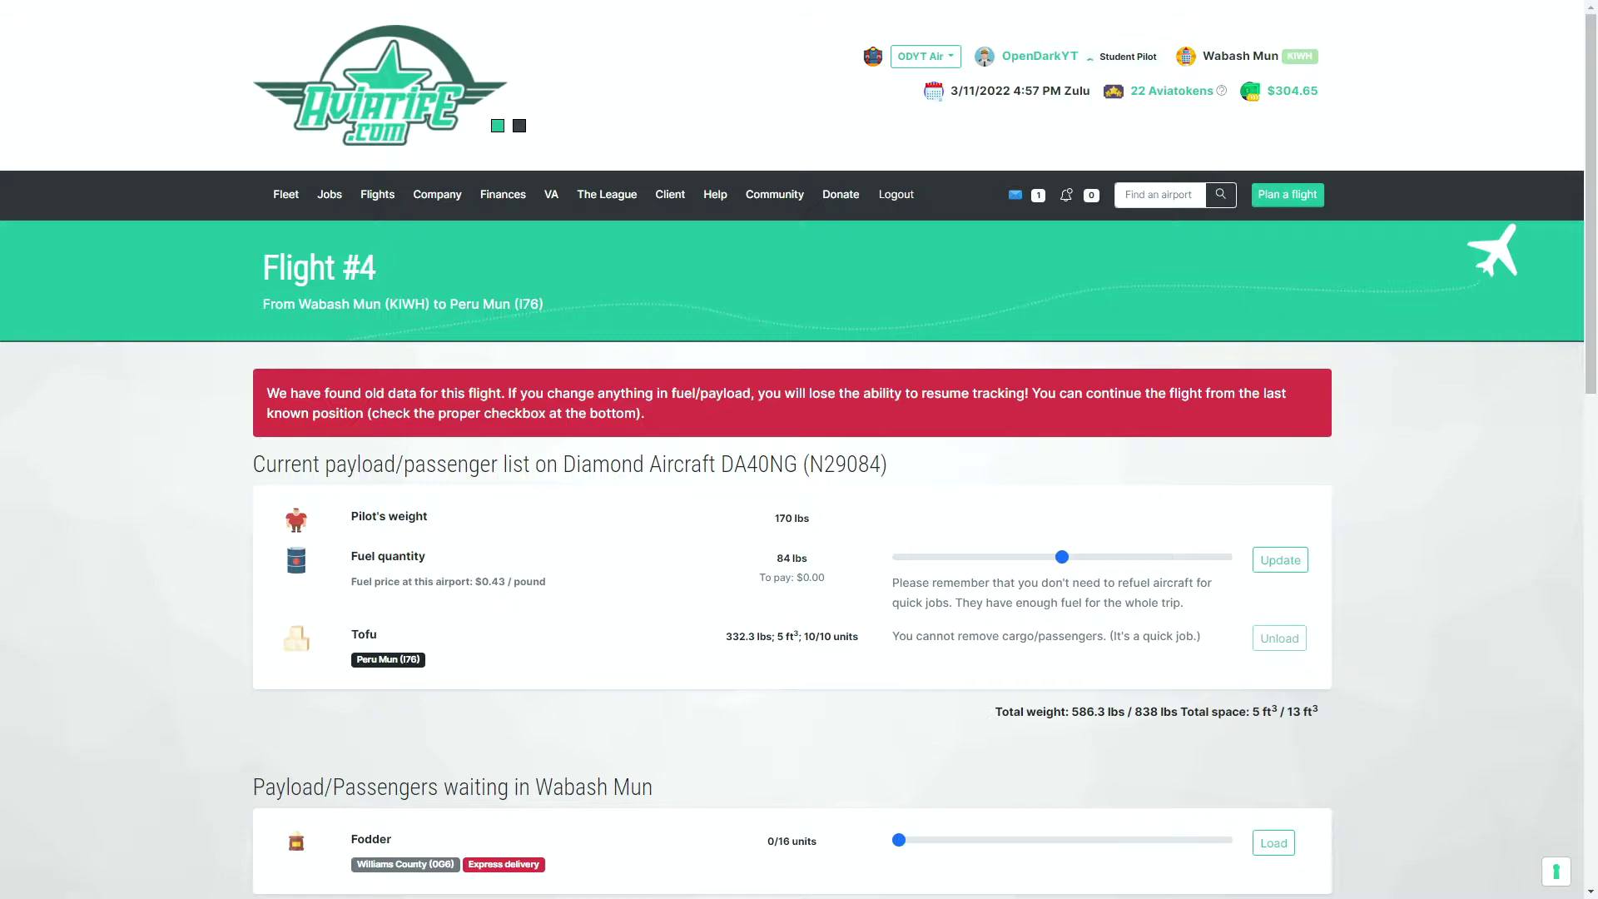
pyautogui.scroll(-10, 1378, 609)
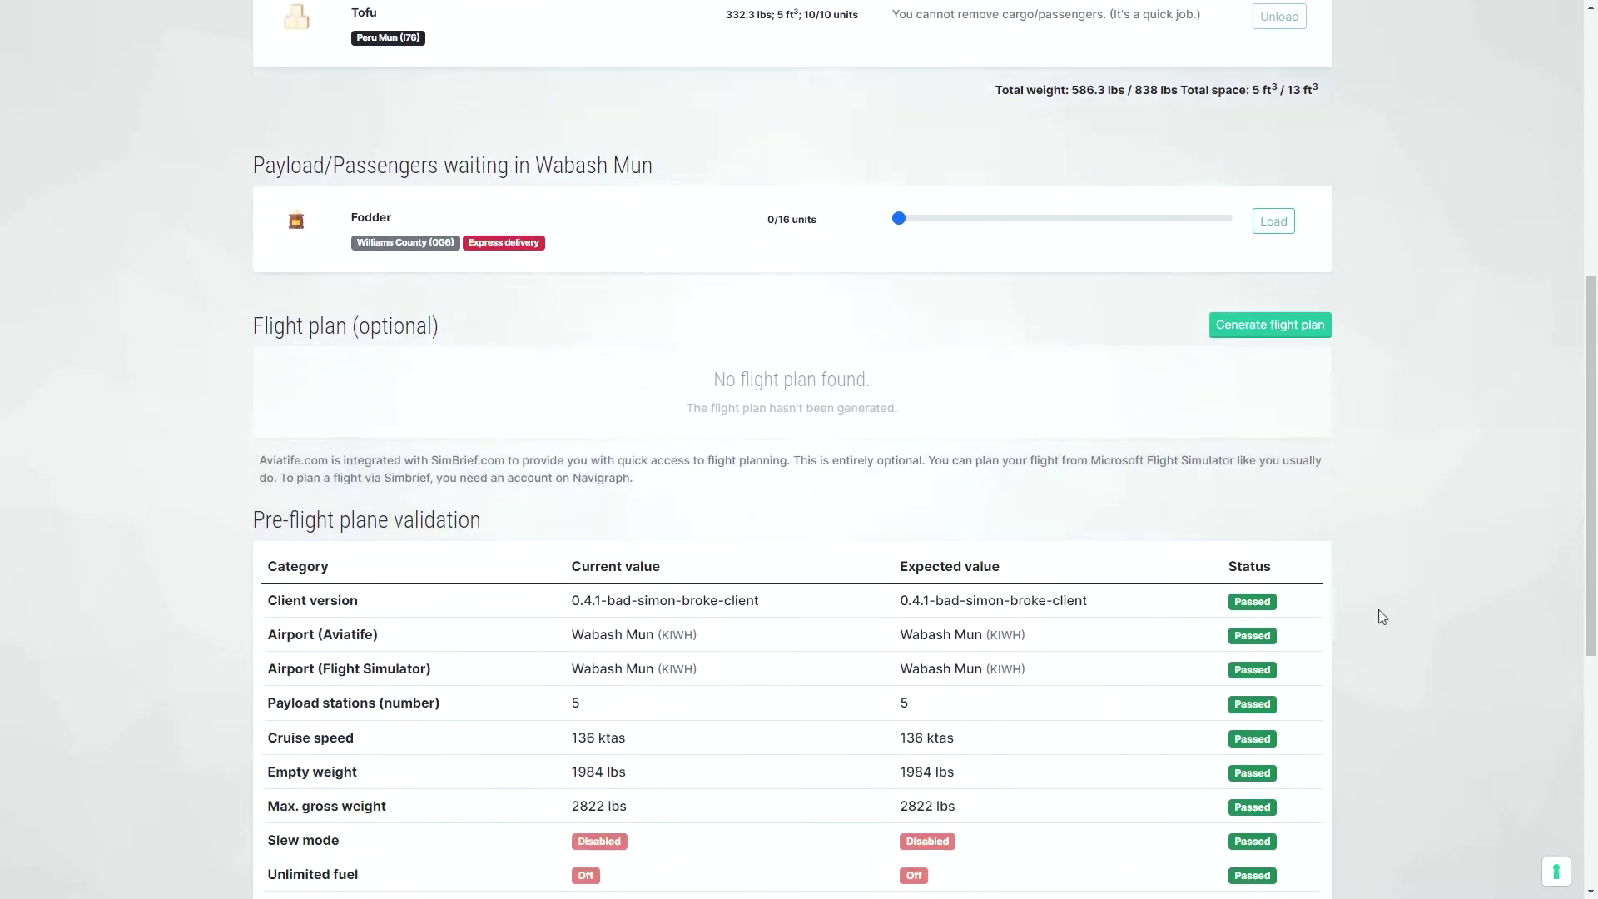
pyautogui.scroll(-1, 1378, 609)
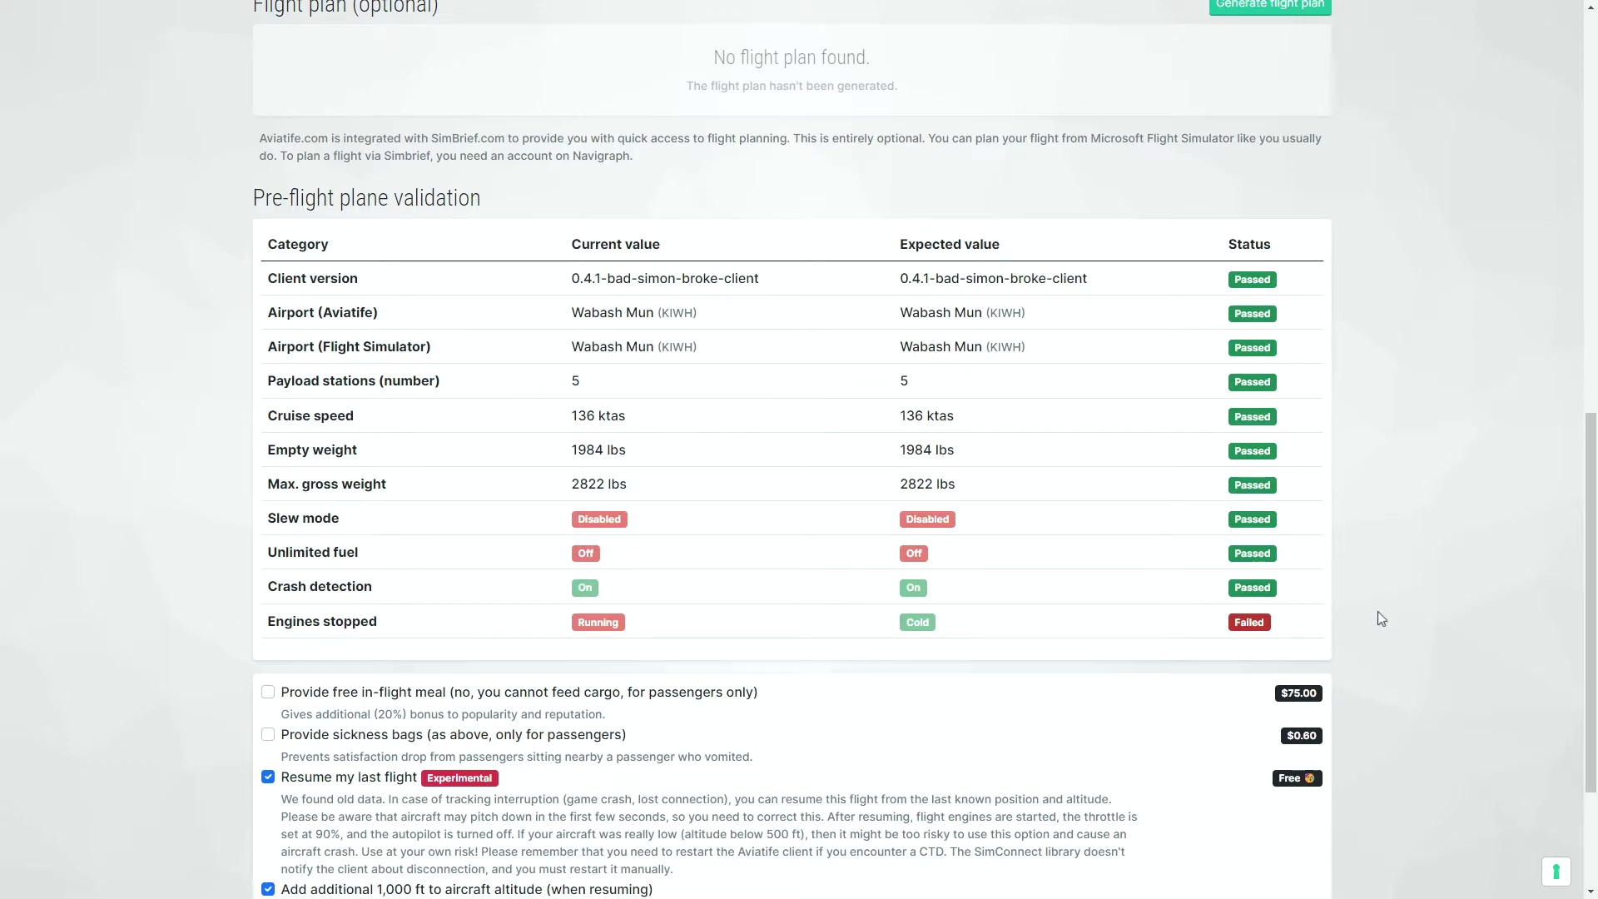
pyautogui.scroll(-3, 1377, 611)
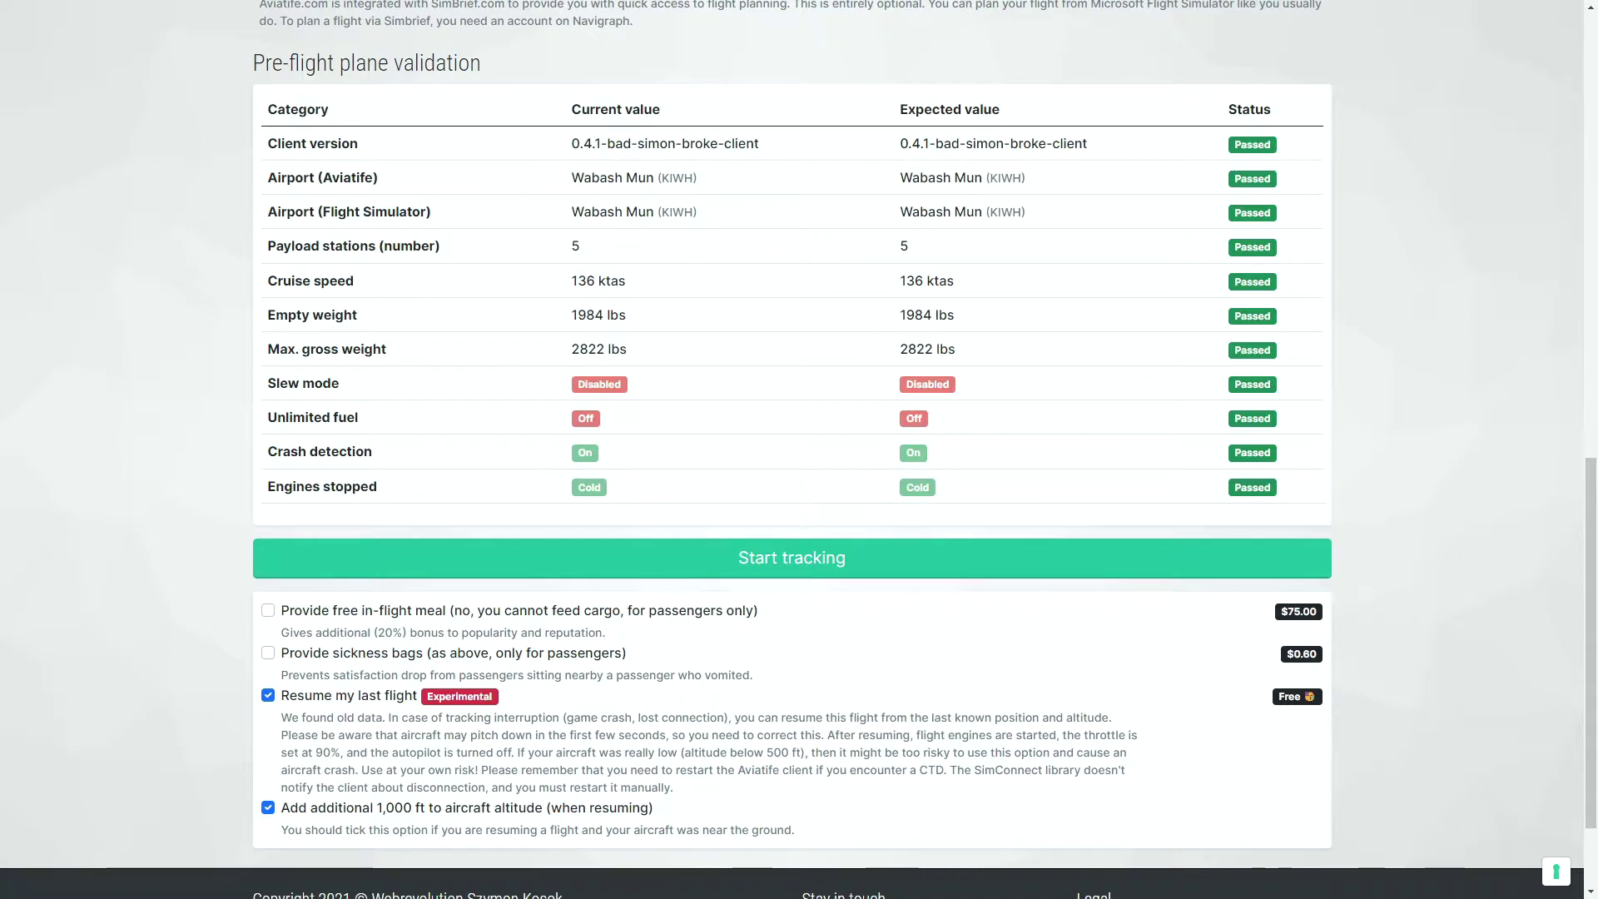
pyautogui.click(1131, 563)
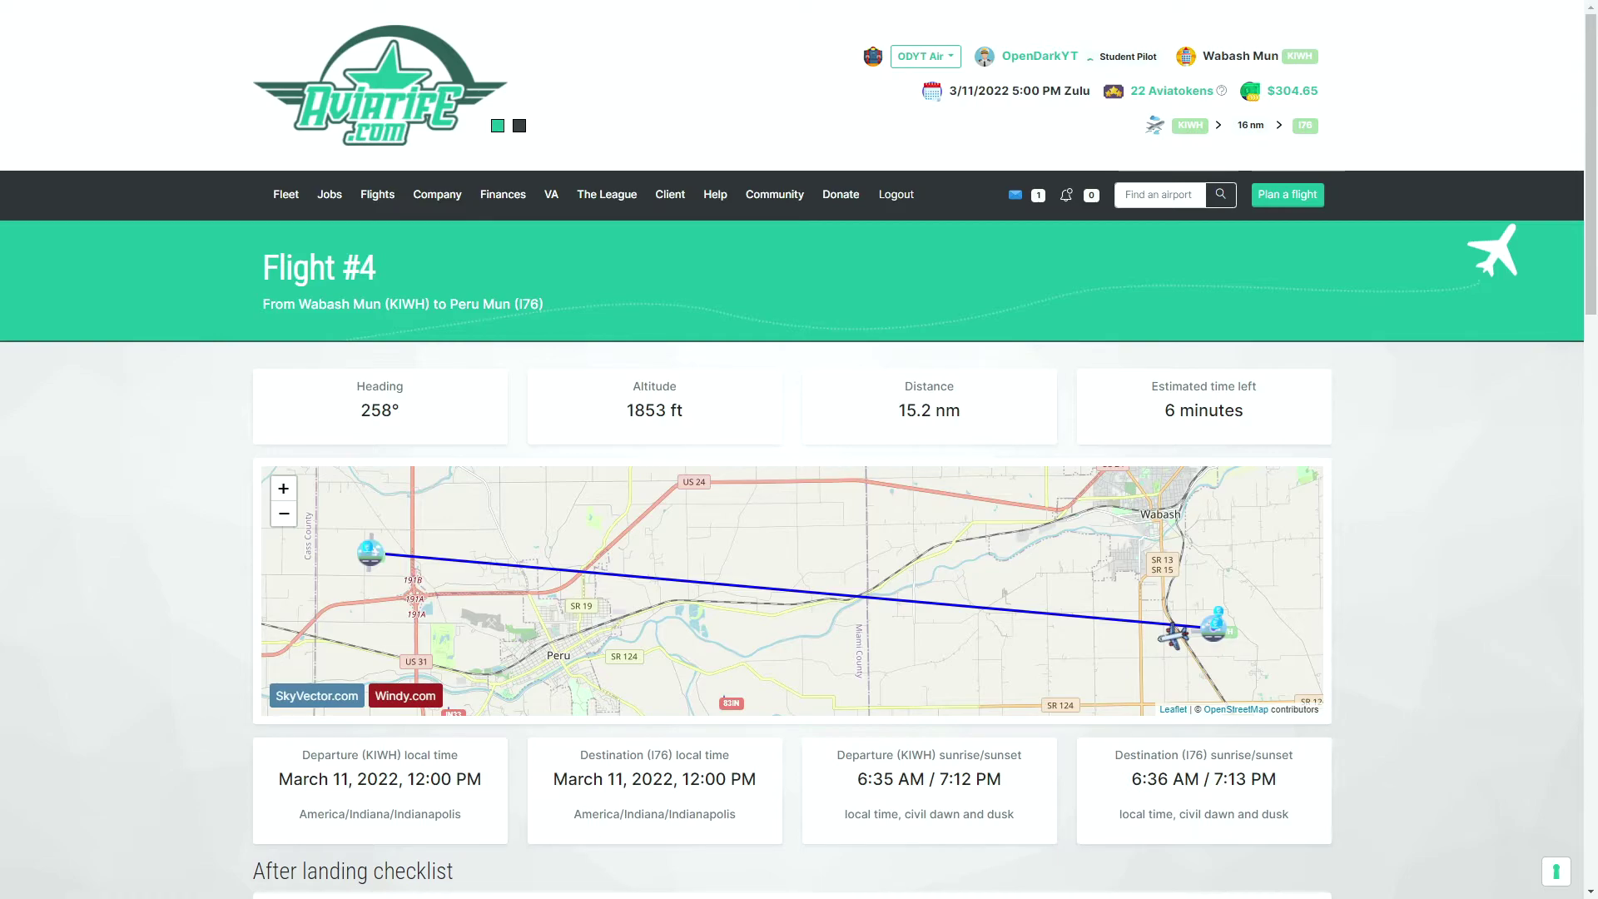
# - Review the resumed flight's position, after-landing checklist and destination weather report
pyautogui.scroll(-5, 1414, 630)
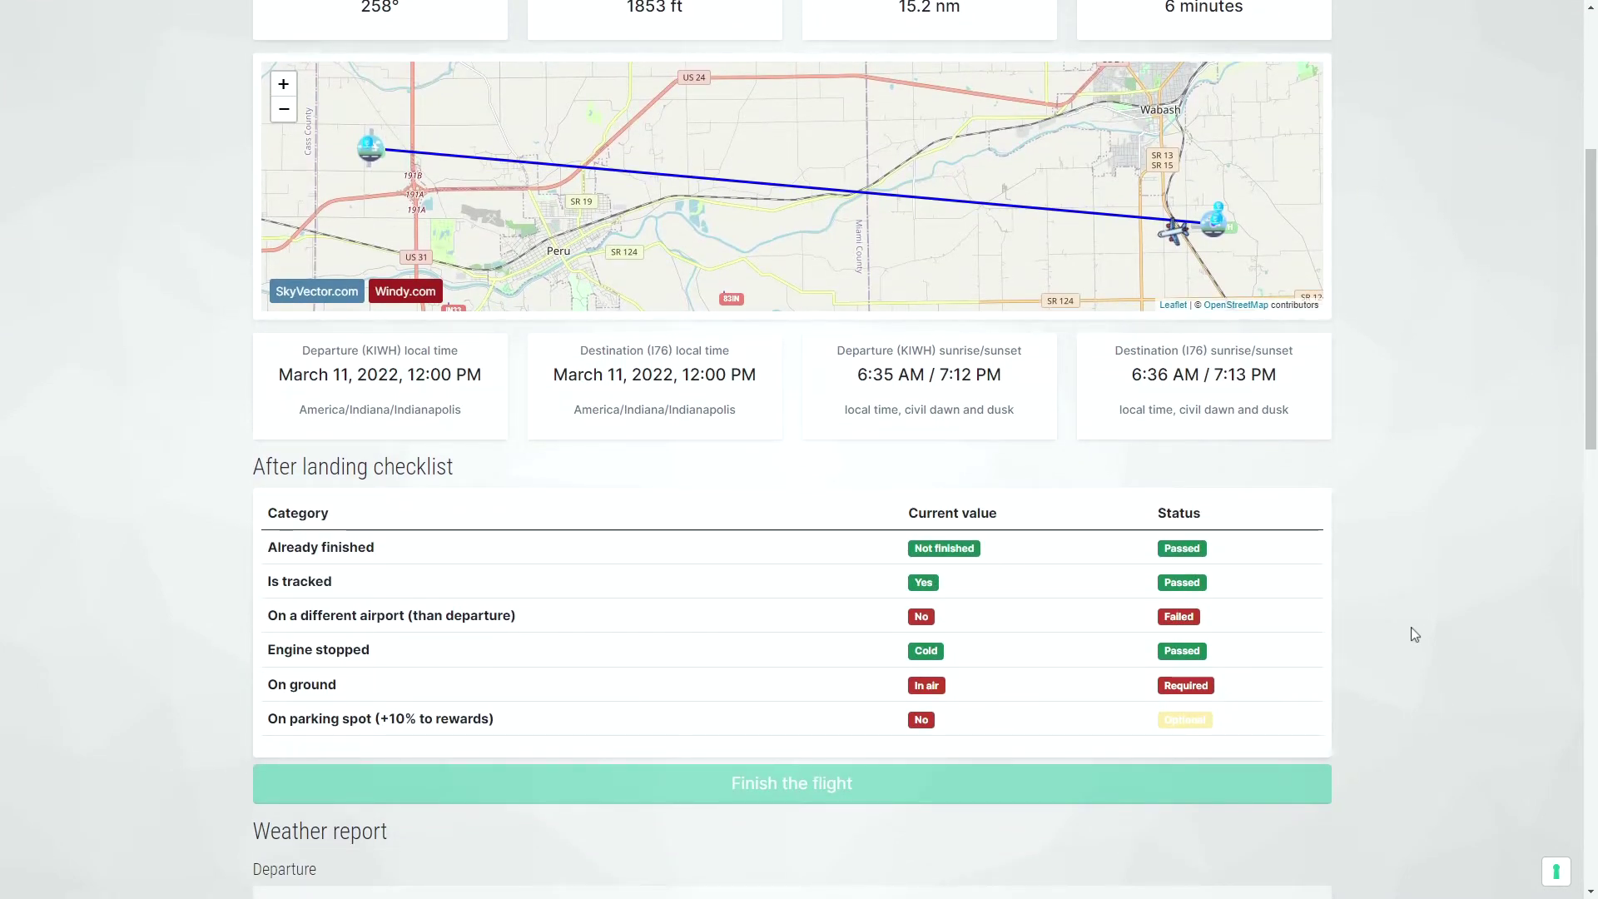
pyautogui.scroll(-5, 1412, 634)
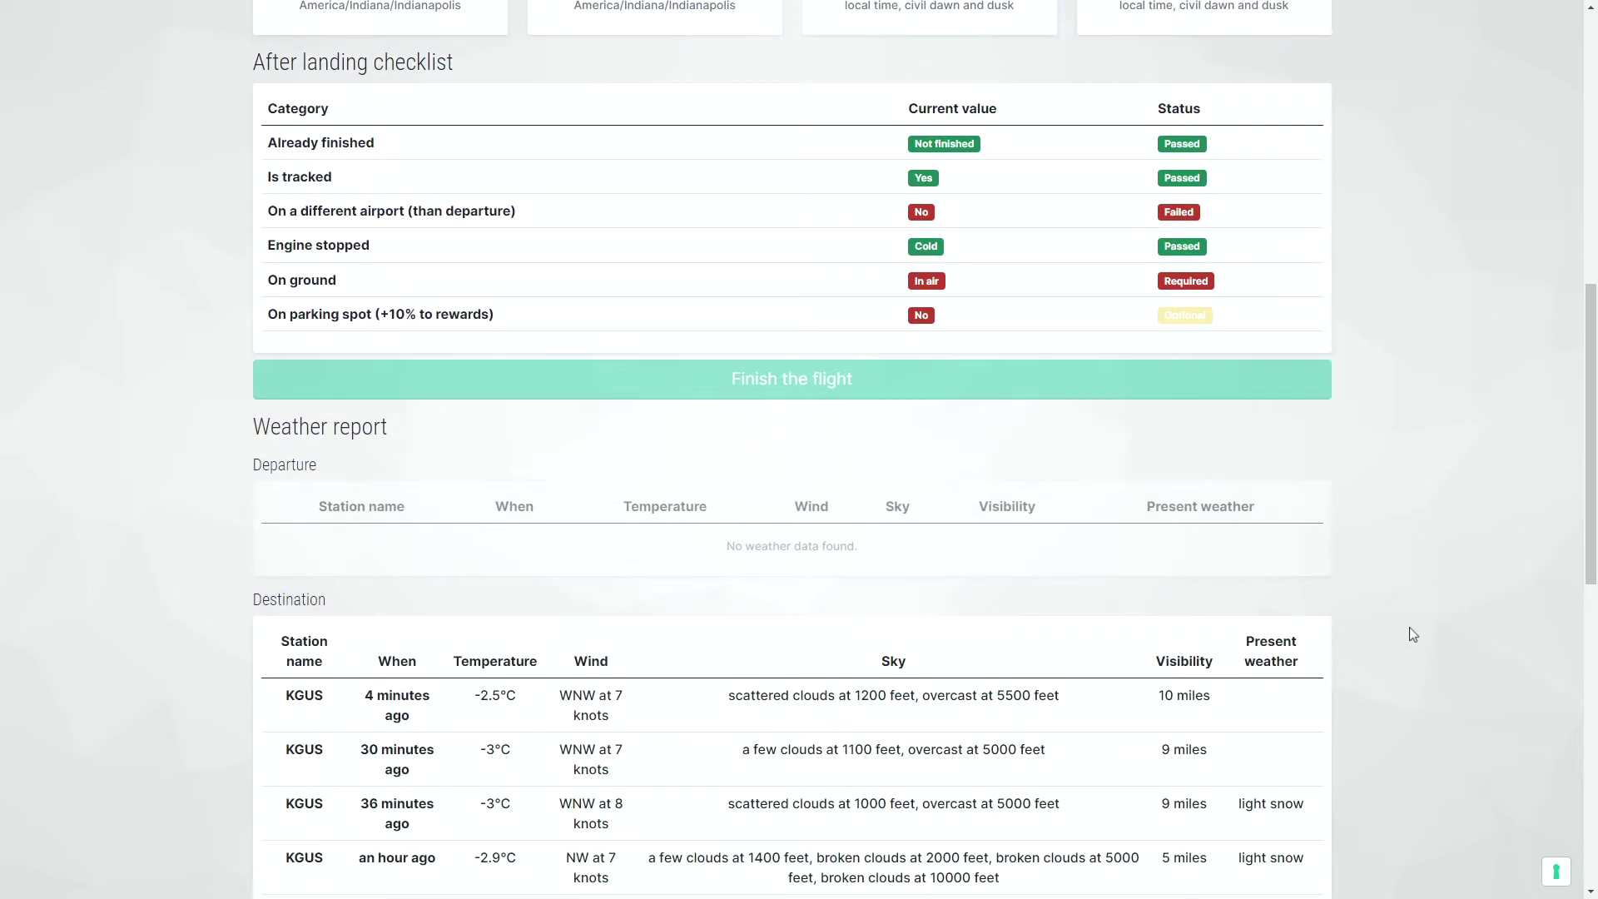
pyautogui.scroll(10, 1410, 626)
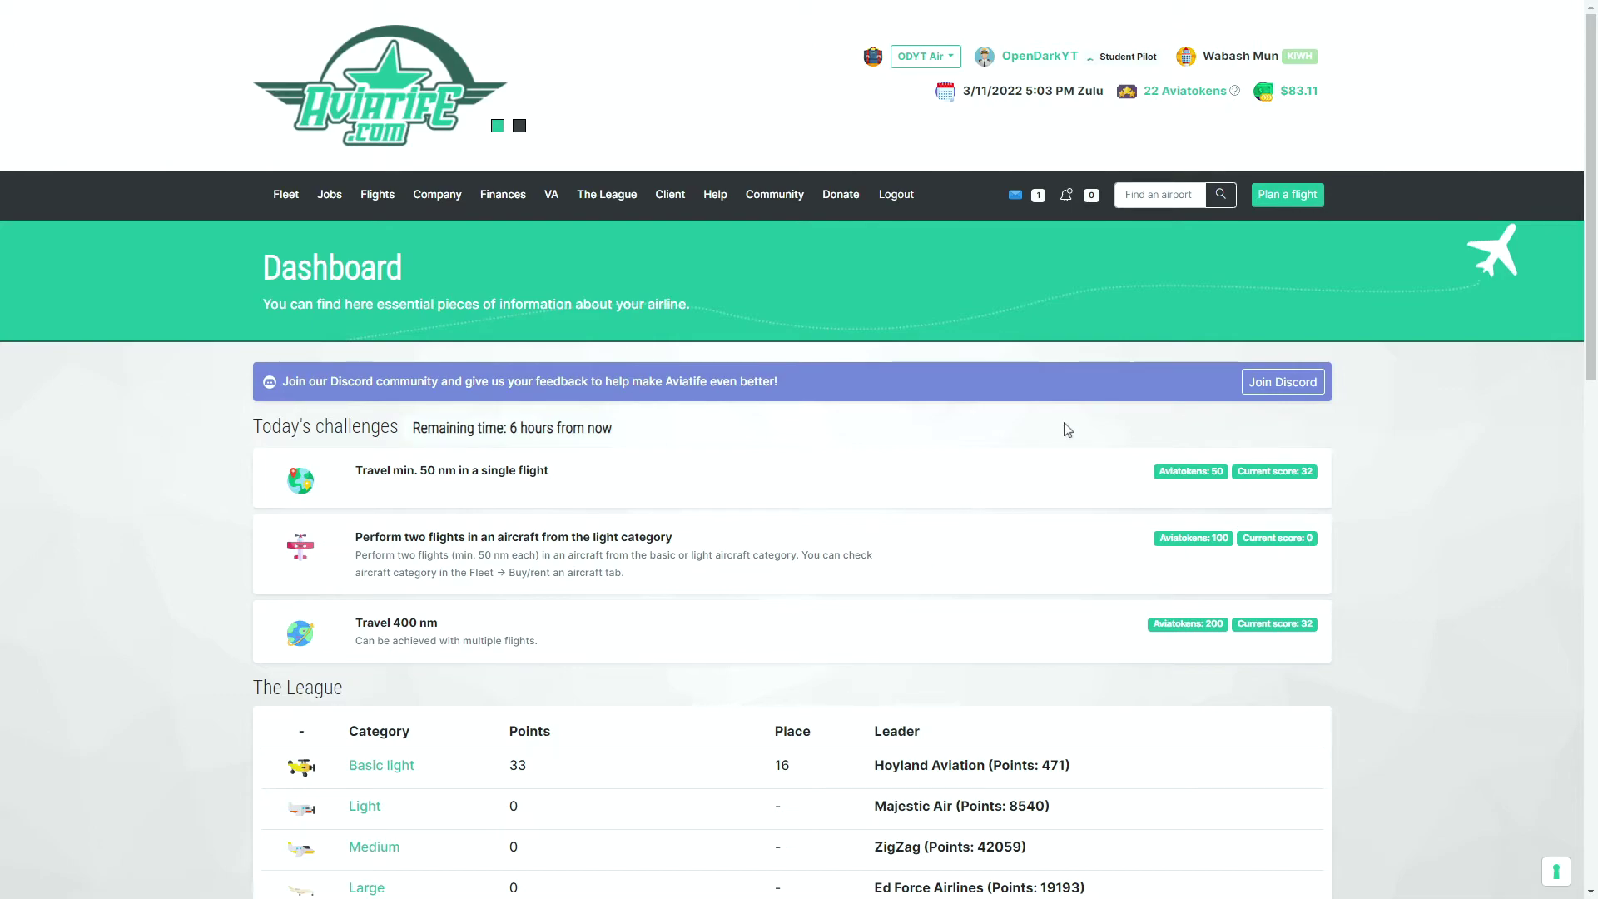
# - Plan a new flight with the Cessna 152 from Wabash Mun to Fox Station (78II)
pyautogui.click(1287, 200)
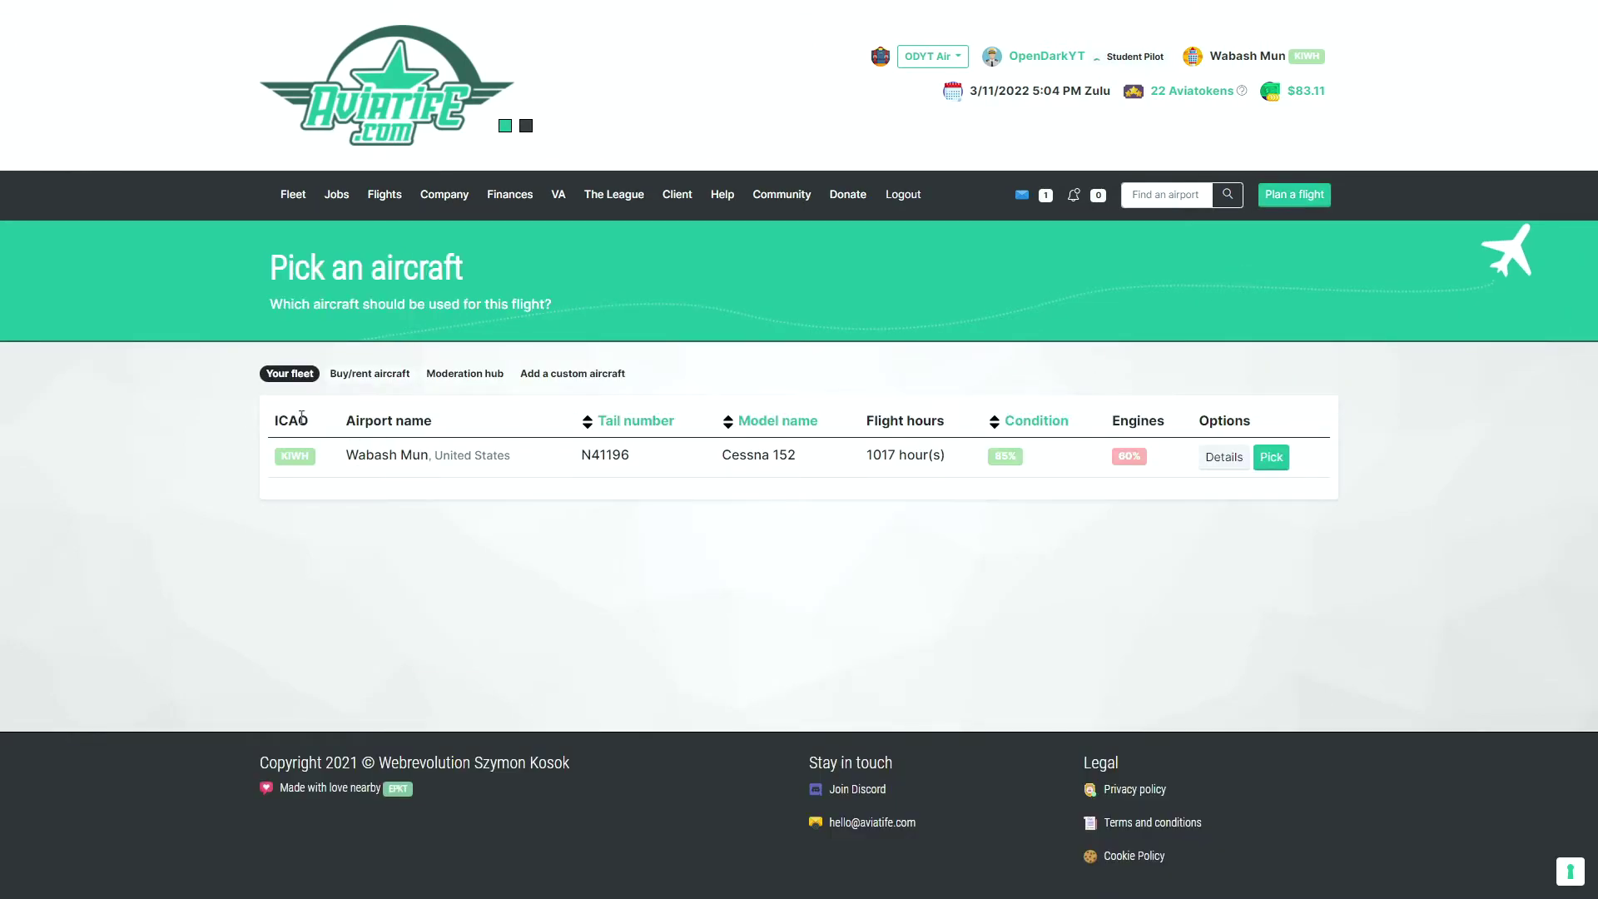
pyautogui.click(1273, 458)
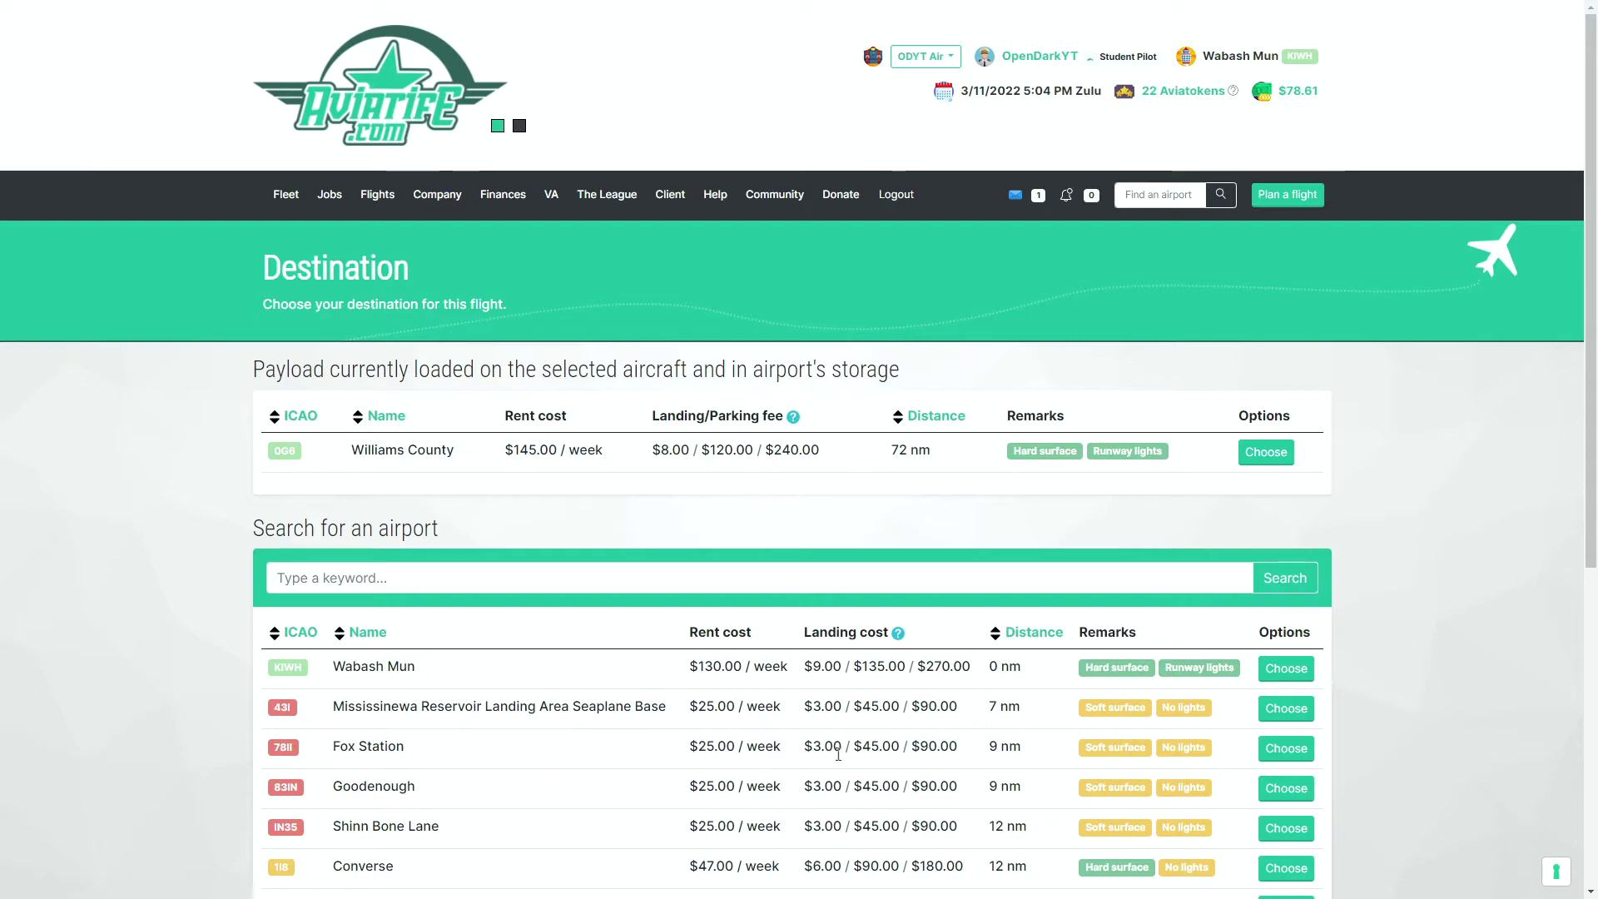
pyautogui.click(1299, 753)
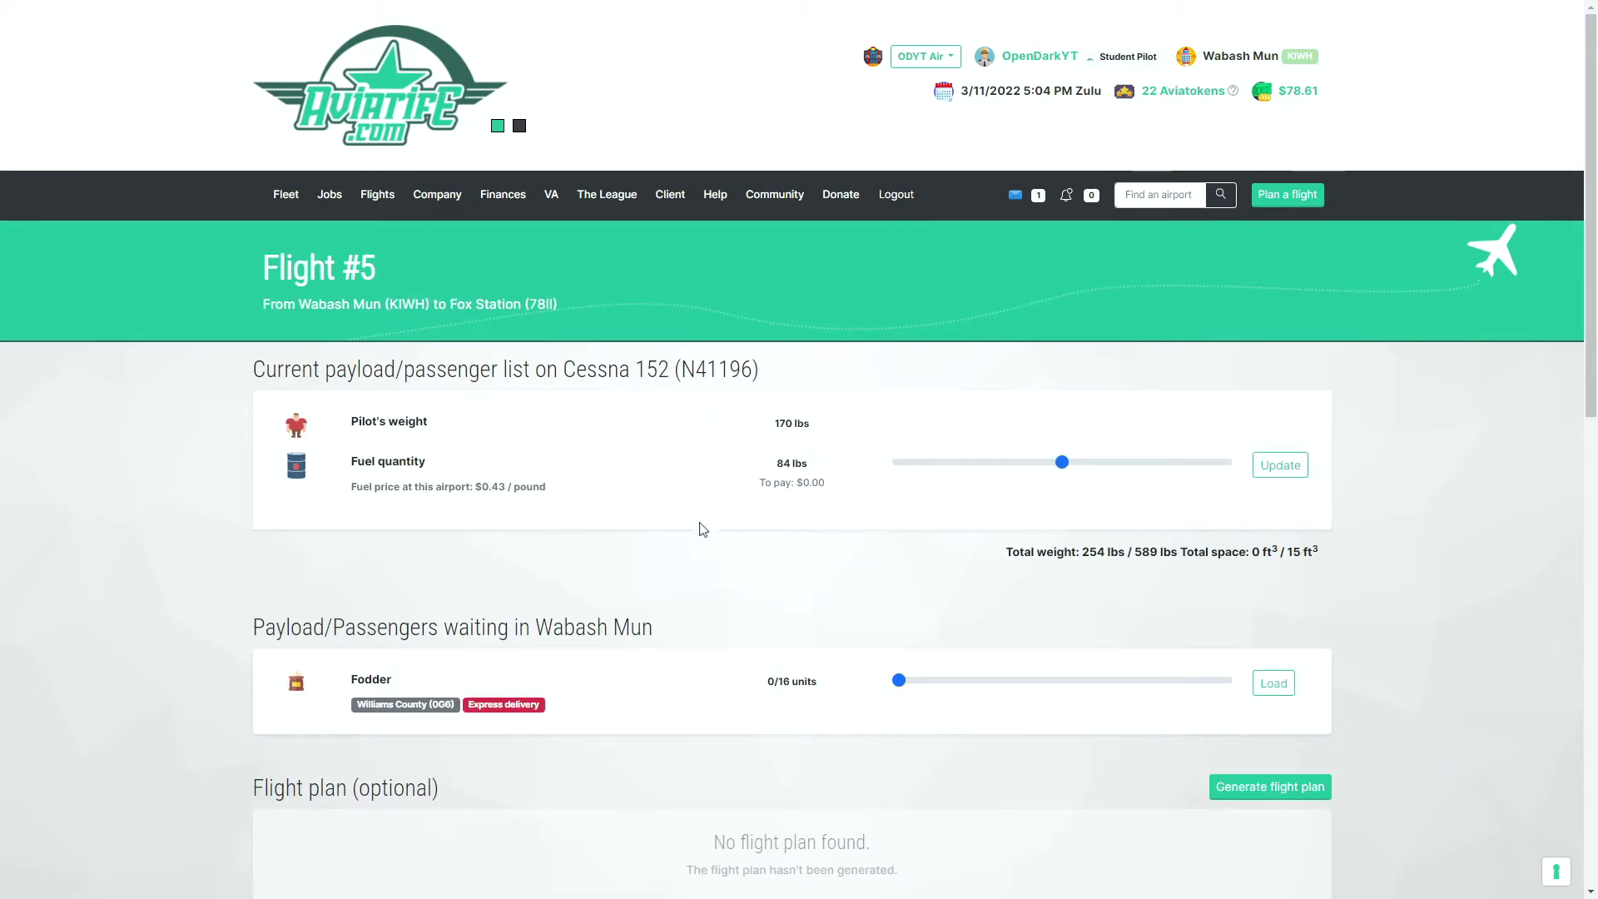
# - Load all 16 units of Fodder waiting in Wabash Mun onto the Cessna 152
pyautogui.scroll(-2, 699, 528)
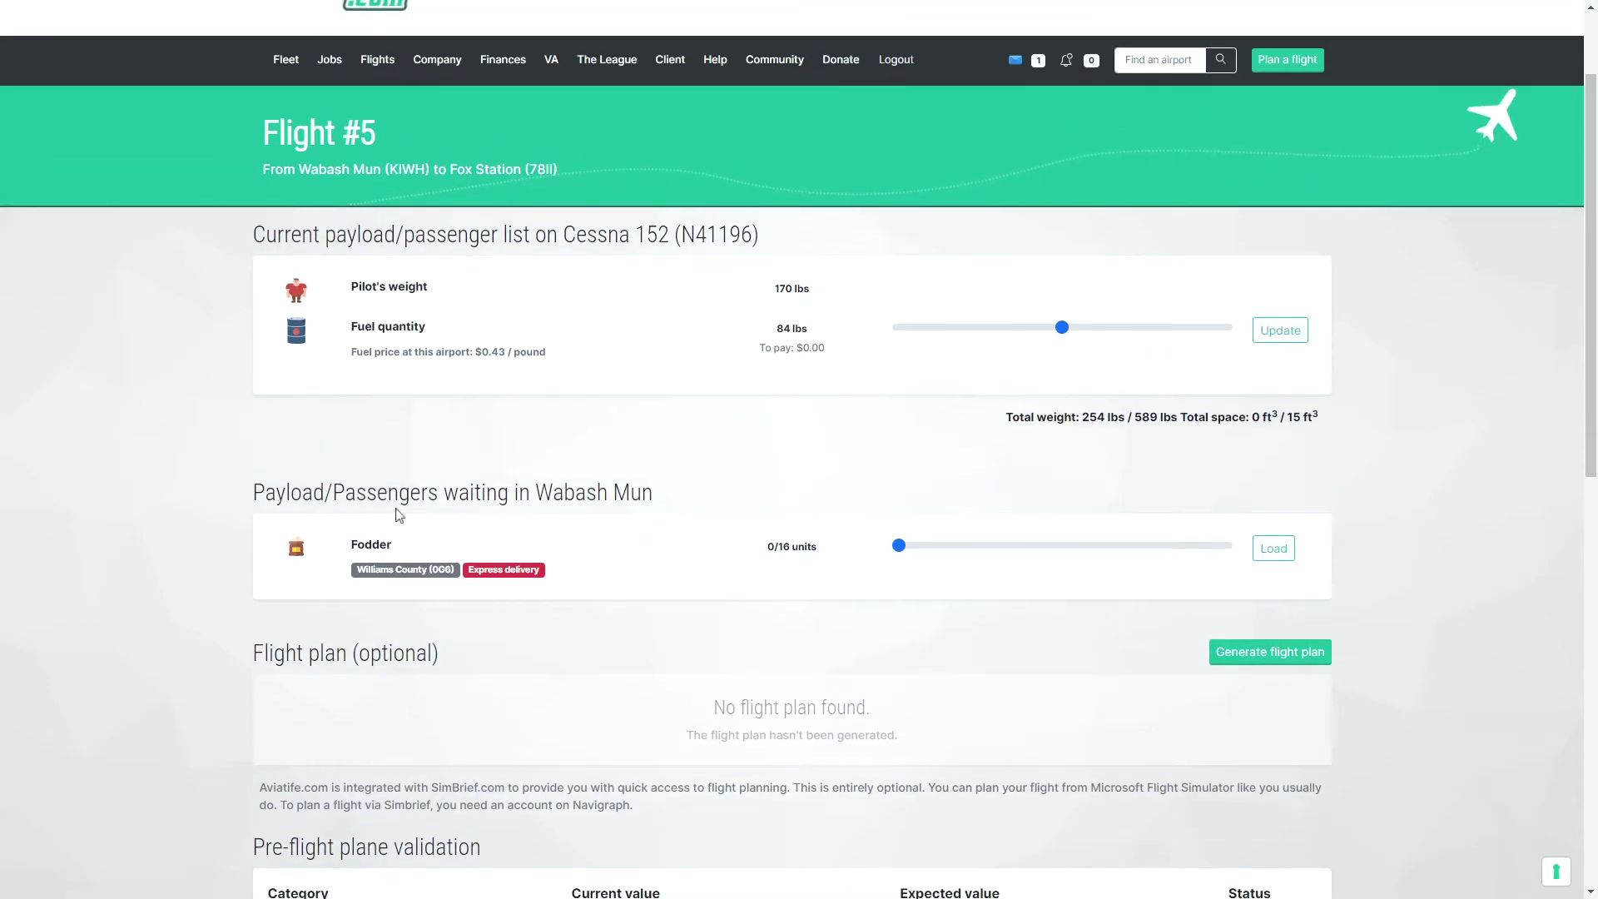
pyautogui.moveTo(899, 549); pyautogui.dragTo(1228, 551)
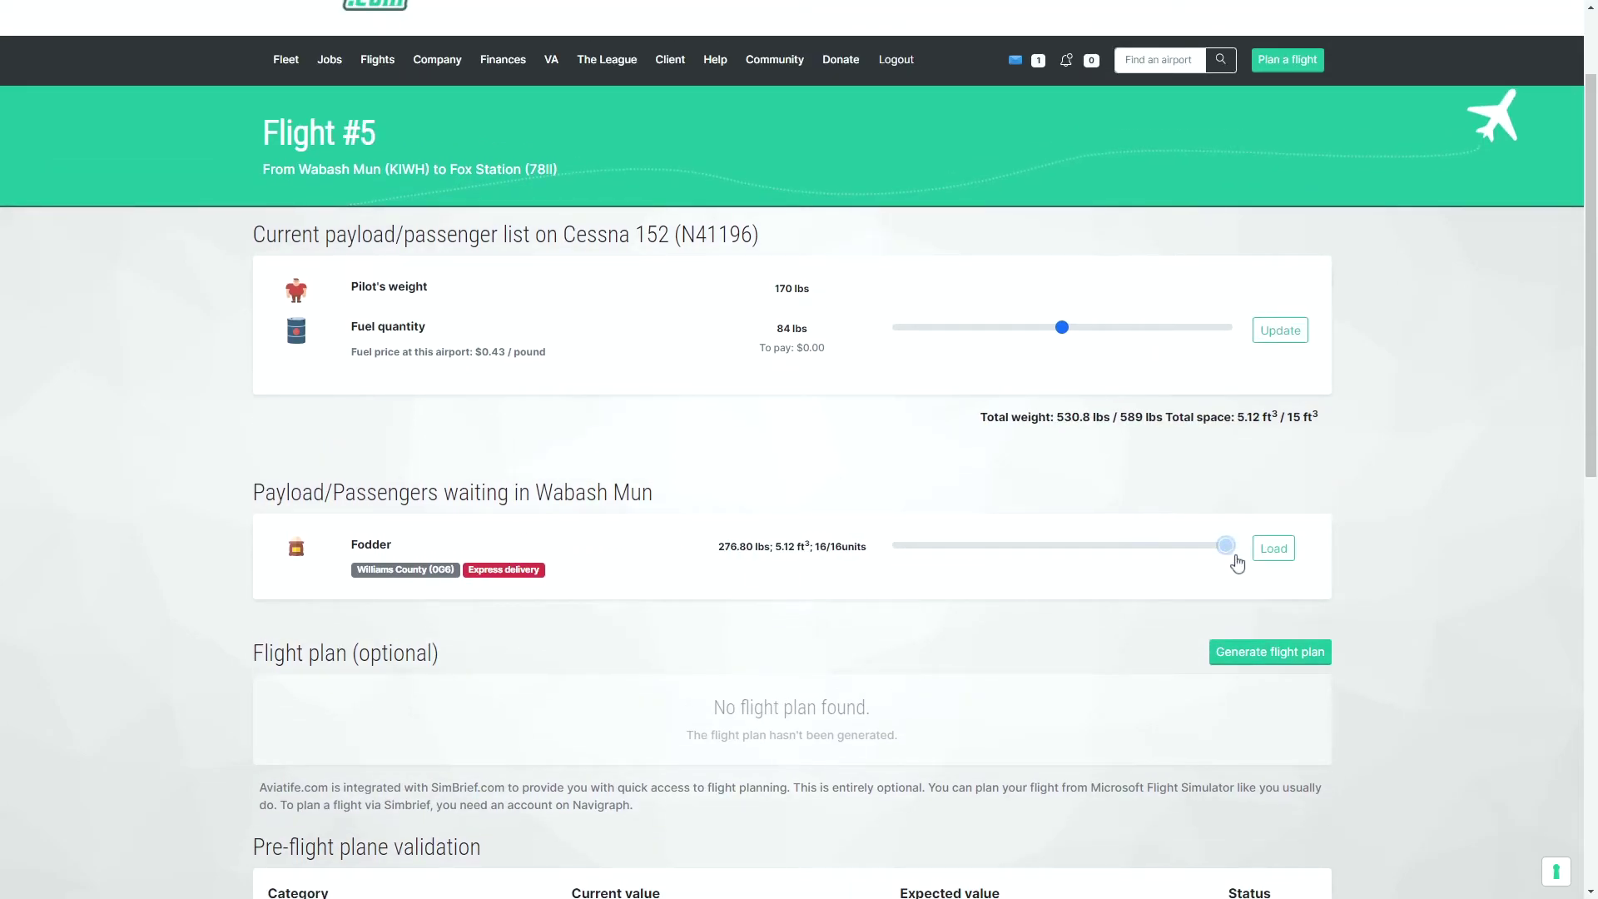
pyautogui.click(1273, 547)
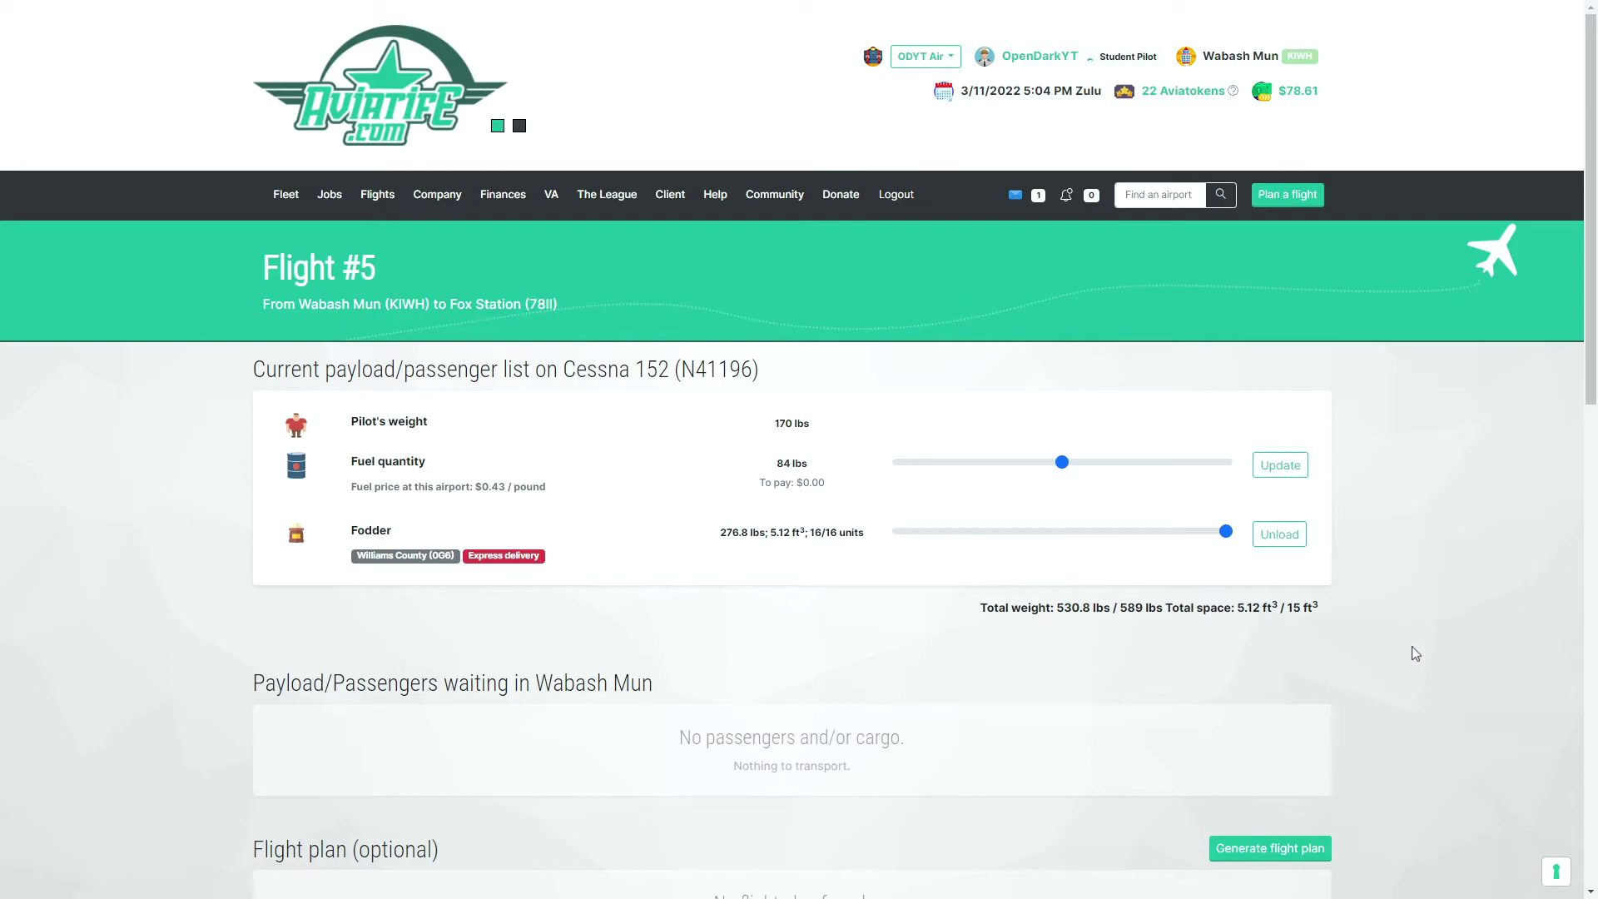
# - Examine Flight #5's loaded Fodder and its destination, the pre-flight plane validation, and the insurance and passenger service options
pyautogui.scroll(-10, 1411, 646)
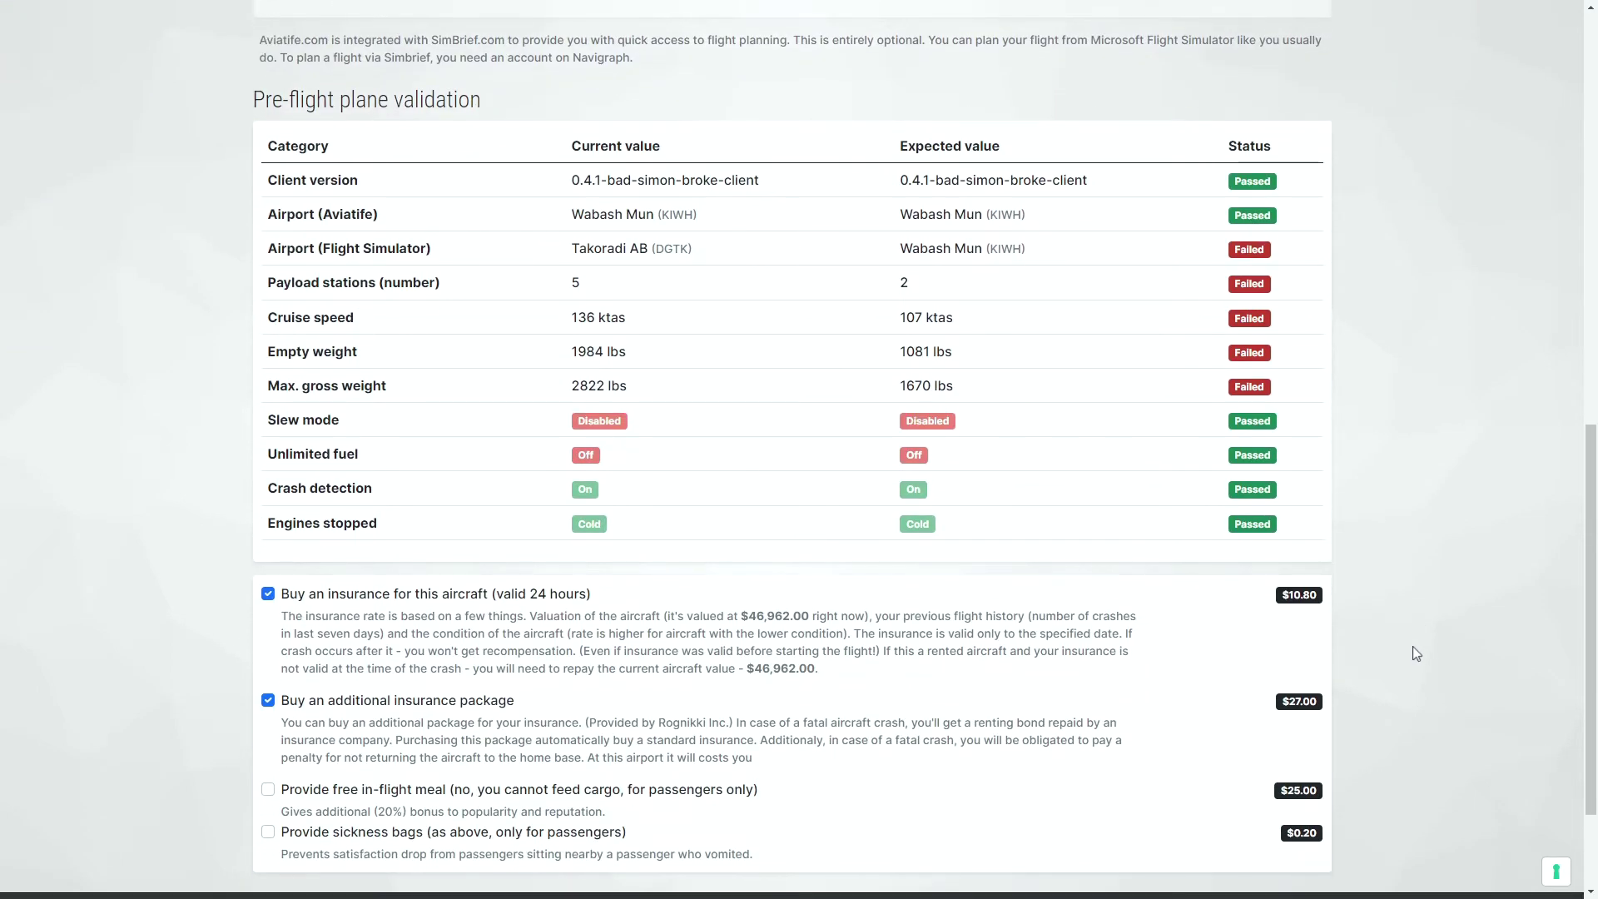
pyautogui.scroll(10, 1412, 646)
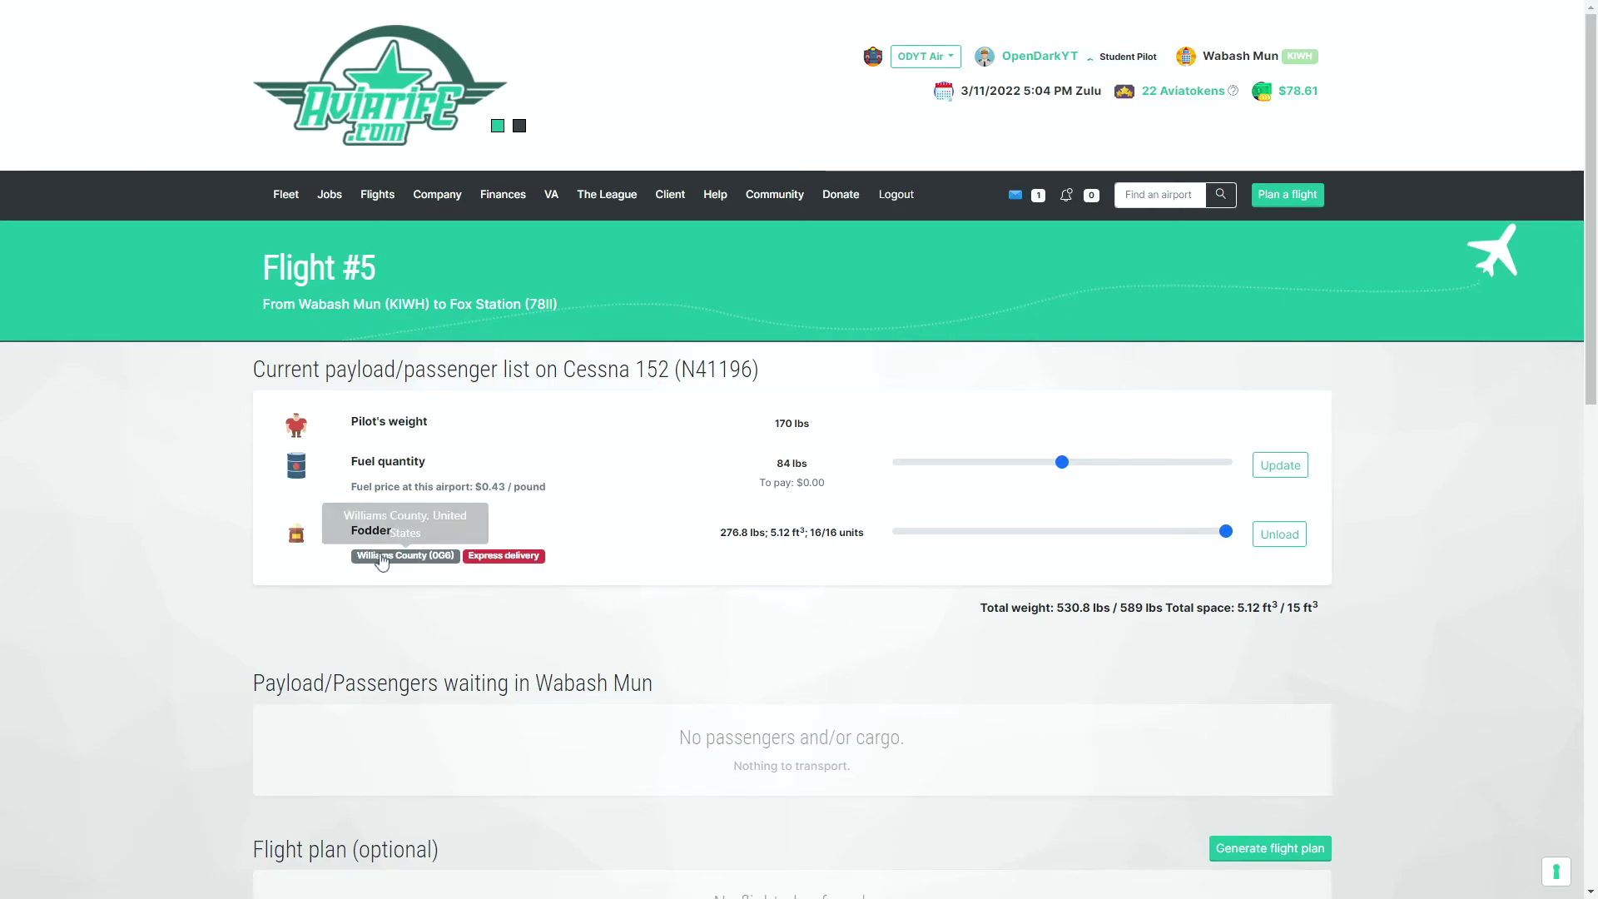
pyautogui.moveTo(477, 561)
pyautogui.moveTo(410, 565)
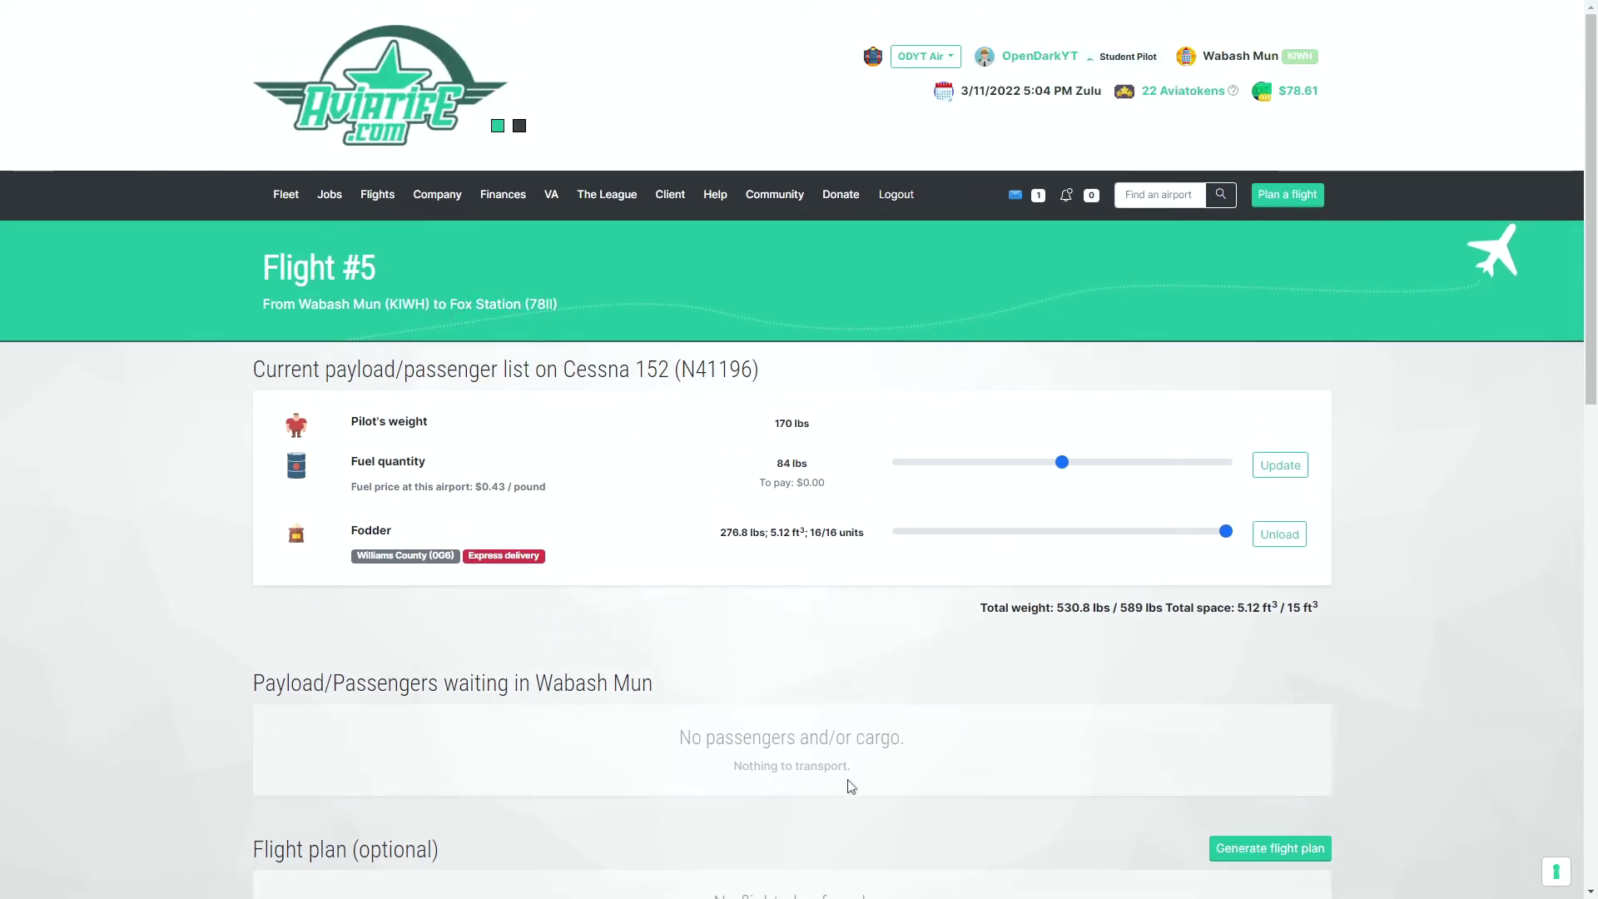
pyautogui.scroll(-10, 198, 744)
pyautogui.scroll(-3, 199, 745)
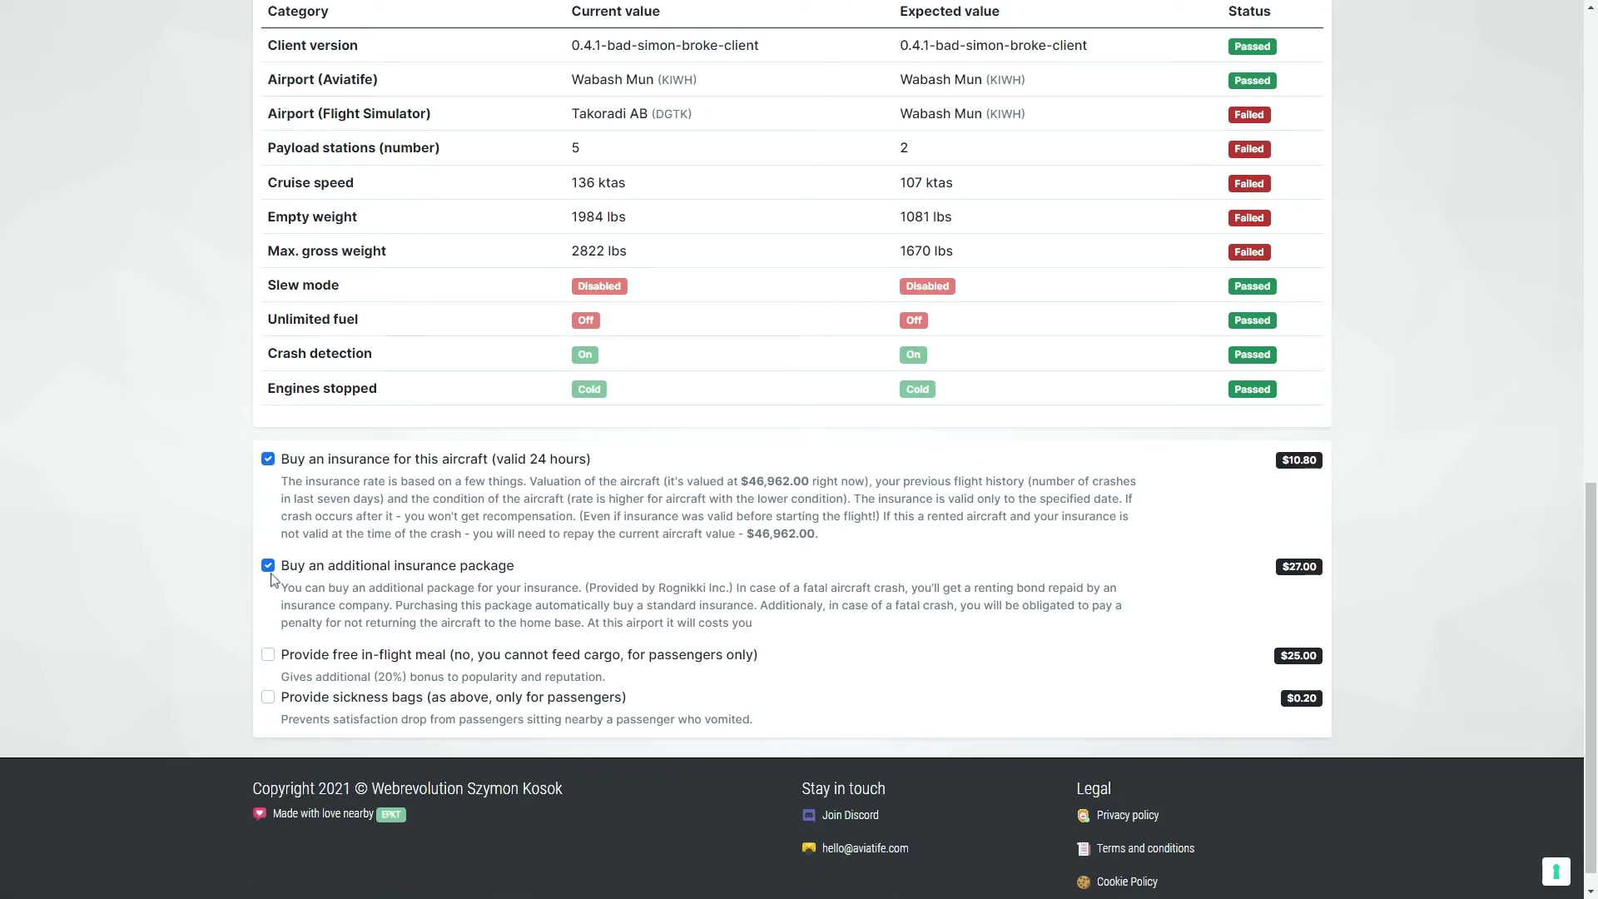
pyautogui.scroll(10, 1380, 637)
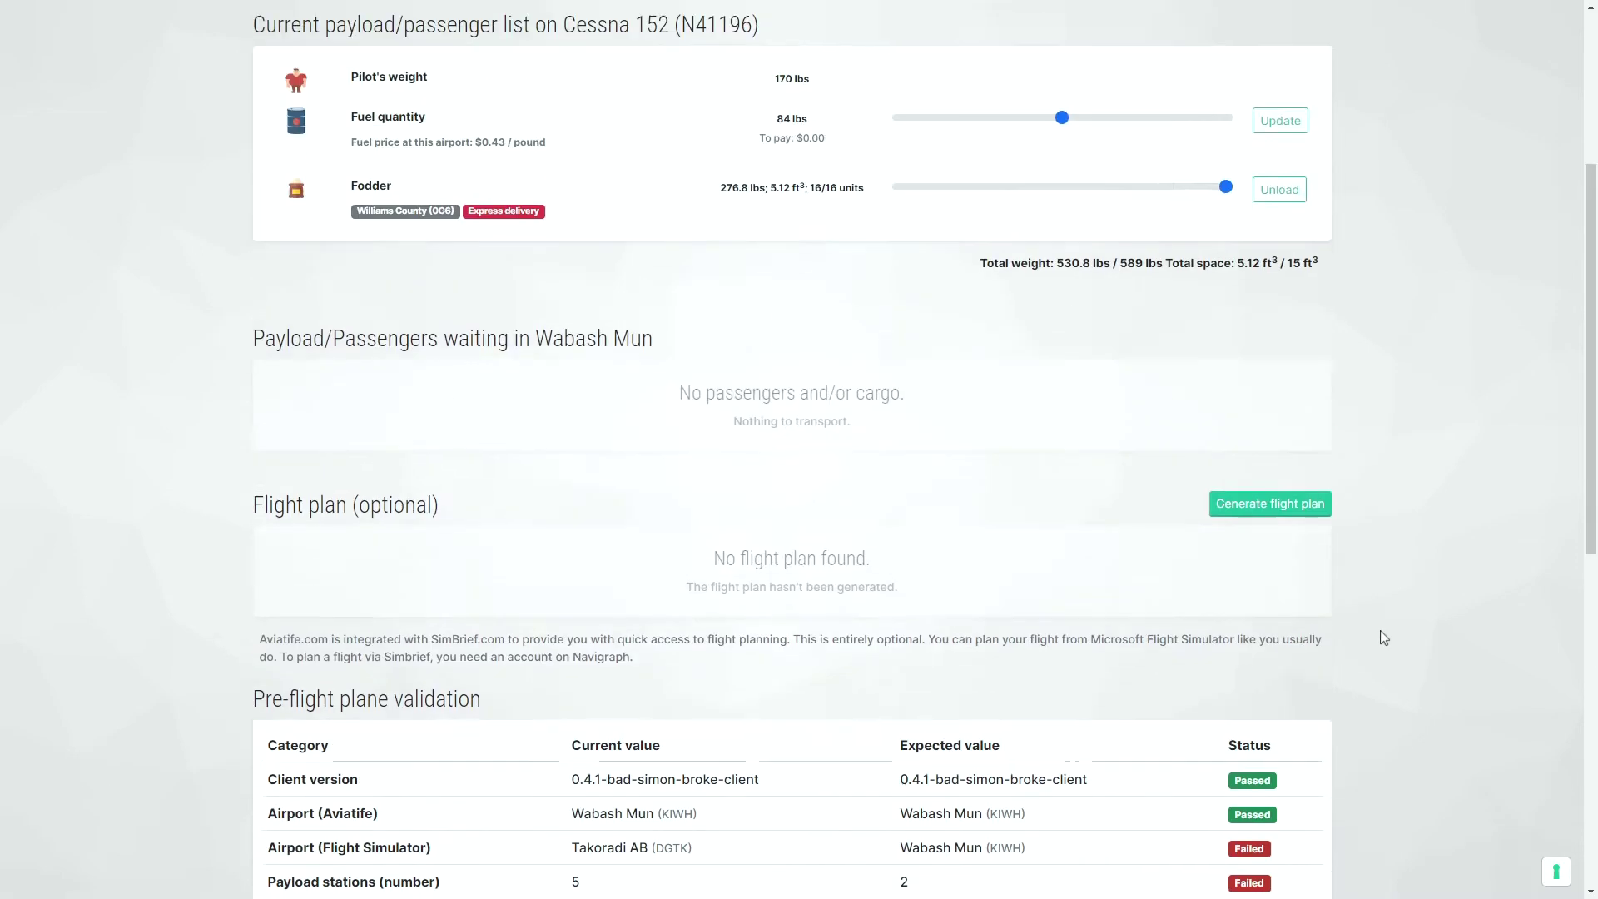
pyautogui.scroll(-10, 1381, 638)
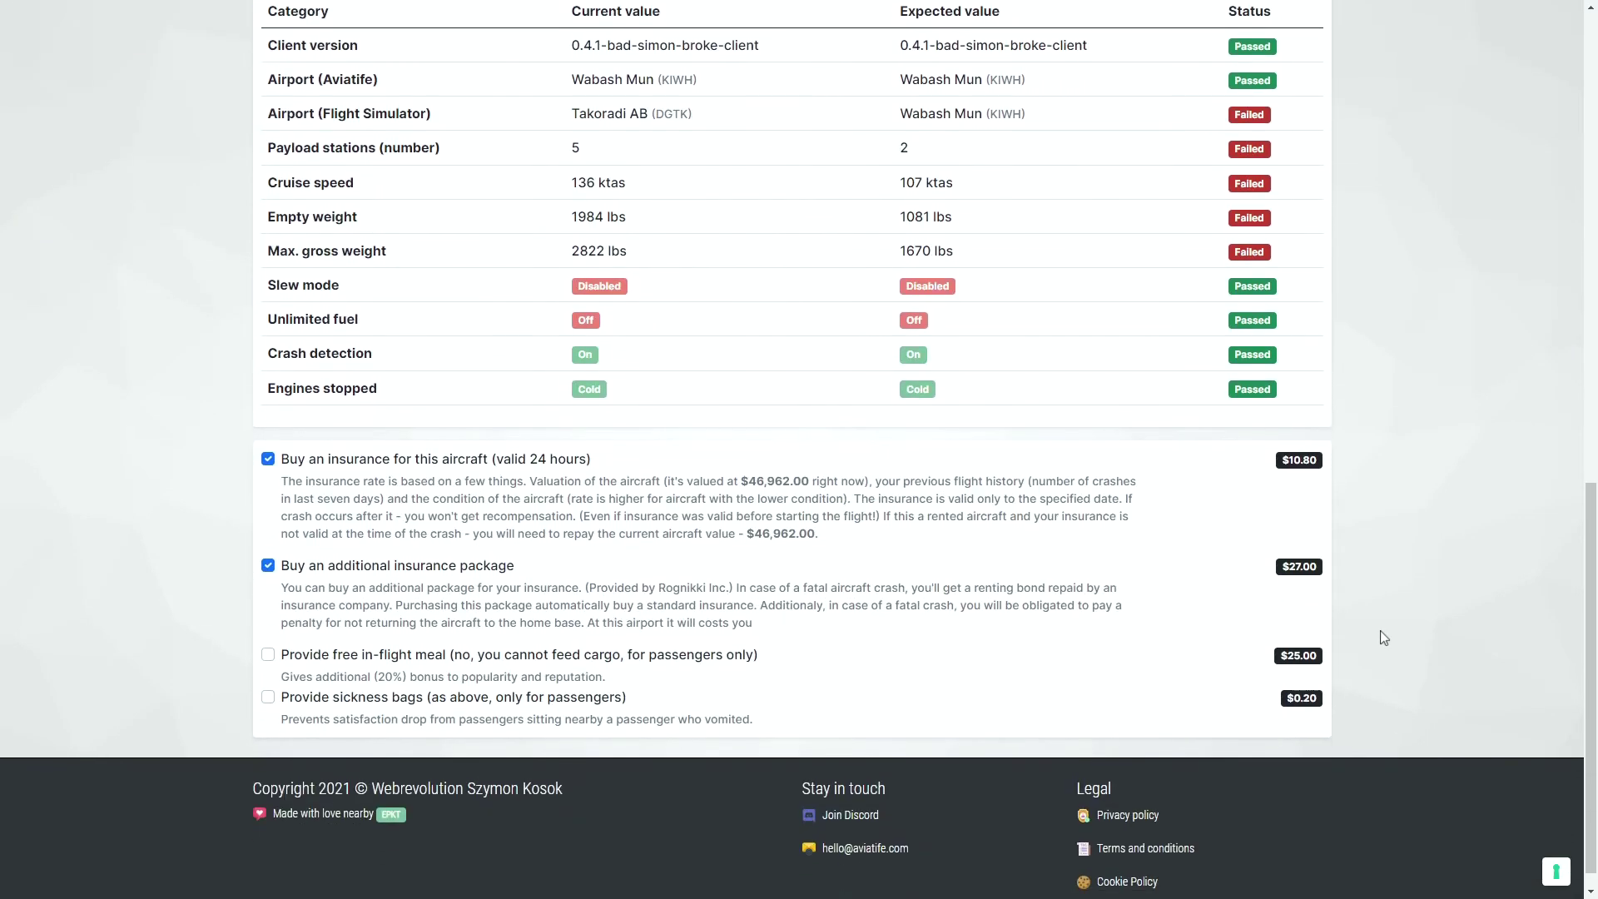
pyautogui.scroll(10, 1412, 630)
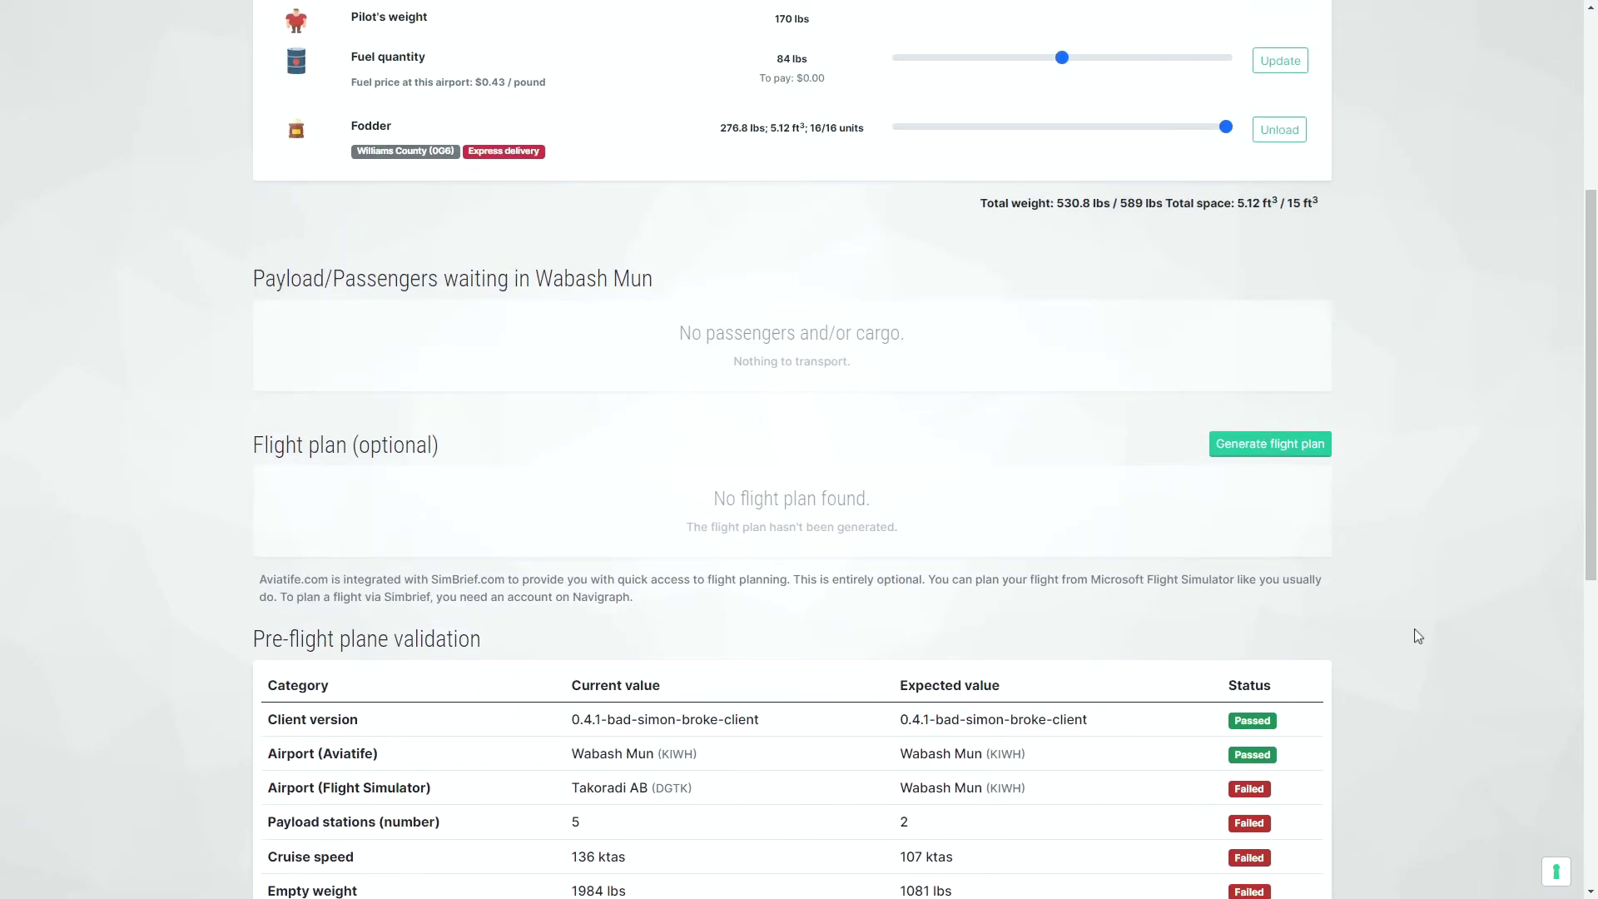